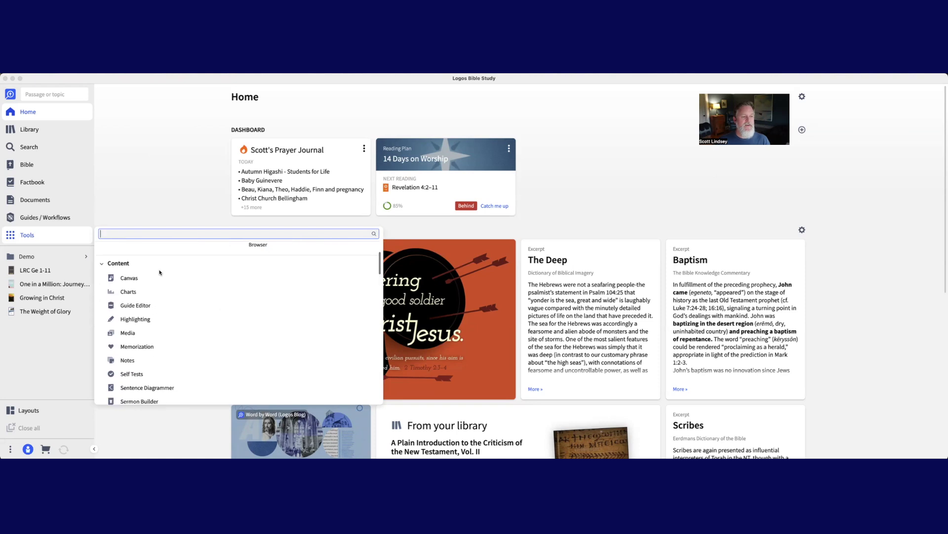
Step: Open the Sermon Manager tool
{"action": "scroll", "coordinate": [215, 289], "scroll_direction": "down", "scroll_amount": 5}
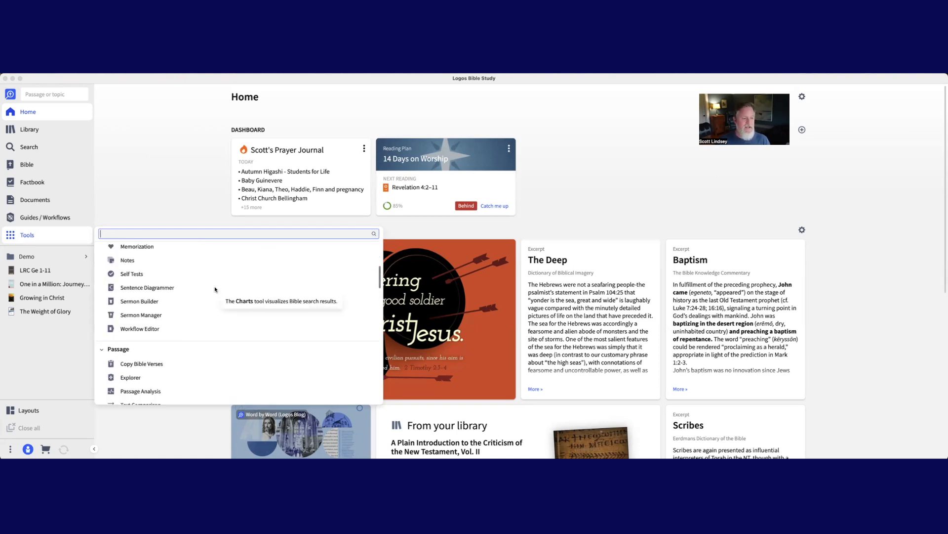
{"action": "left_click", "coordinate": [141, 319]}
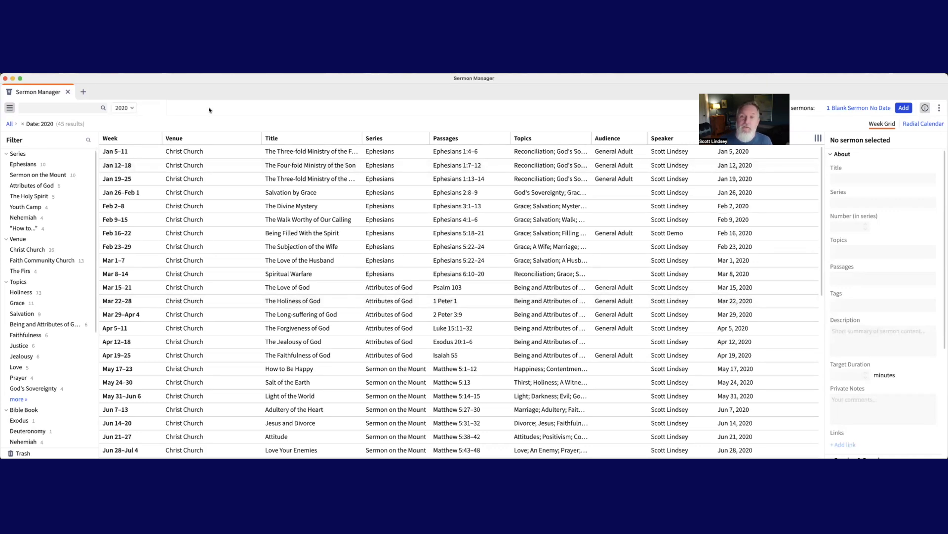
Step: Set the sermon list's timeframe to 2025
{"action": "left_click", "coordinate": [133, 108]}
{"action": "scroll", "coordinate": [150, 202], "scroll_direction": "down", "scroll_amount": 3}
{"action": "left_click", "coordinate": [127, 208]}
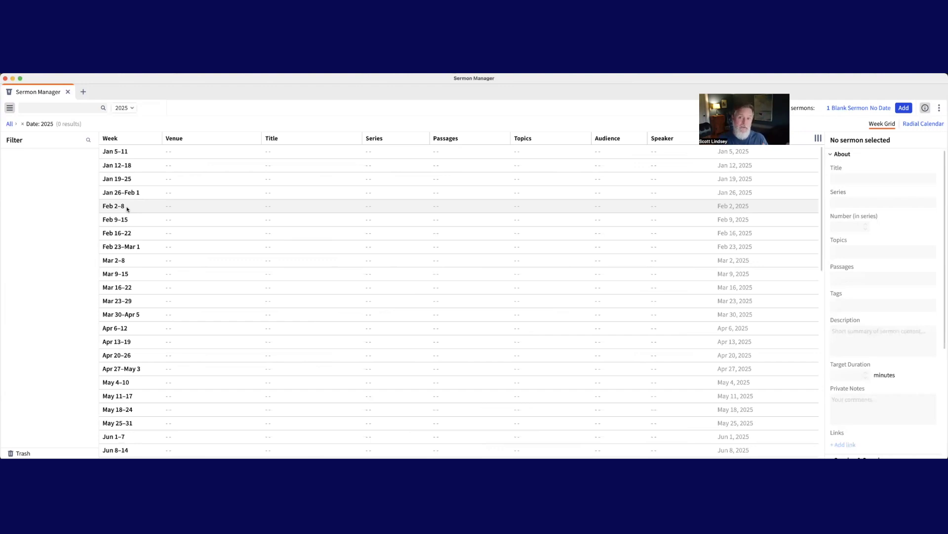
Step: Set the sermon list's timeframe to 2024
{"action": "left_click", "coordinate": [131, 108]}
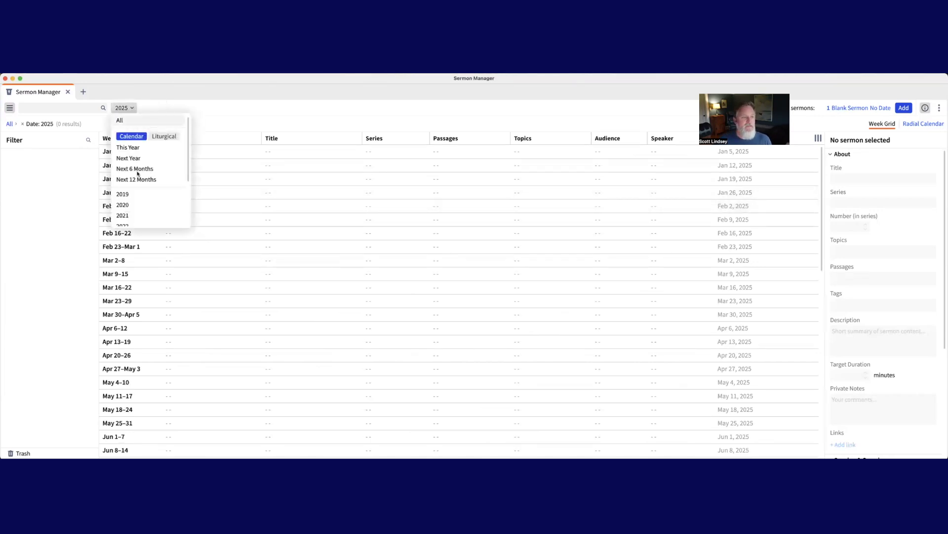
{"action": "scroll", "coordinate": [133, 208], "scroll_direction": "down", "scroll_amount": 2}
{"action": "left_click", "coordinate": [124, 210]}
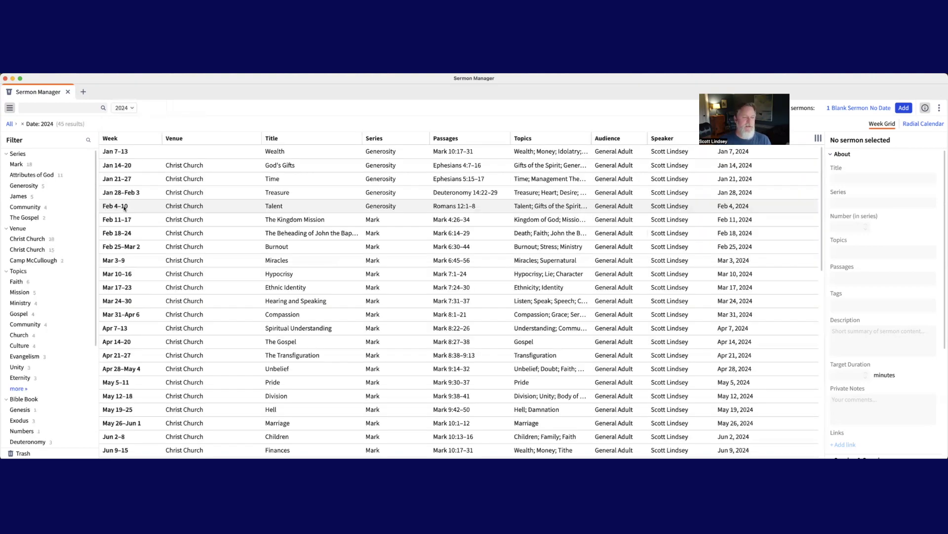
Step: Select the sermon "Wealth" in the week of Jan 7–13 to show its details
{"action": "left_click", "coordinate": [285, 153]}
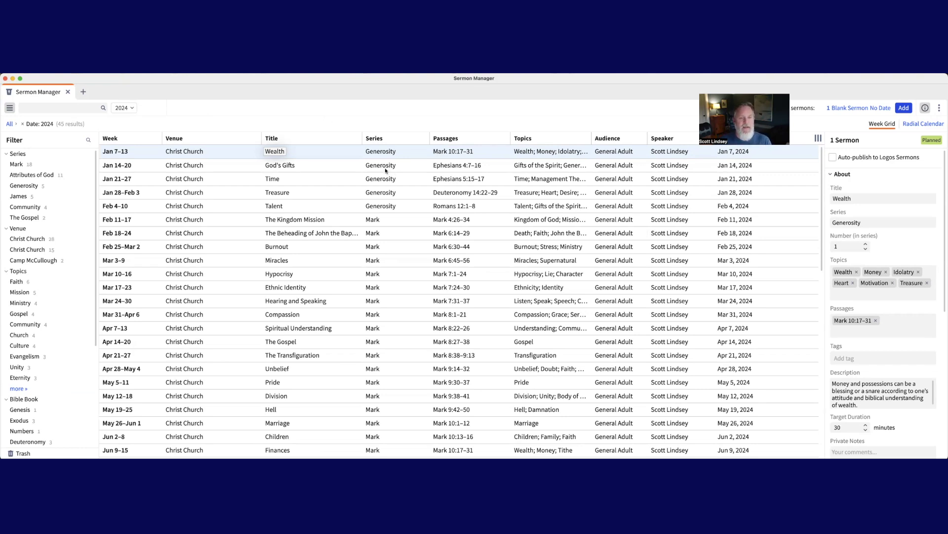
{"action": "left_click", "coordinate": [350, 182]}
{"action": "left_click", "coordinate": [347, 150]}
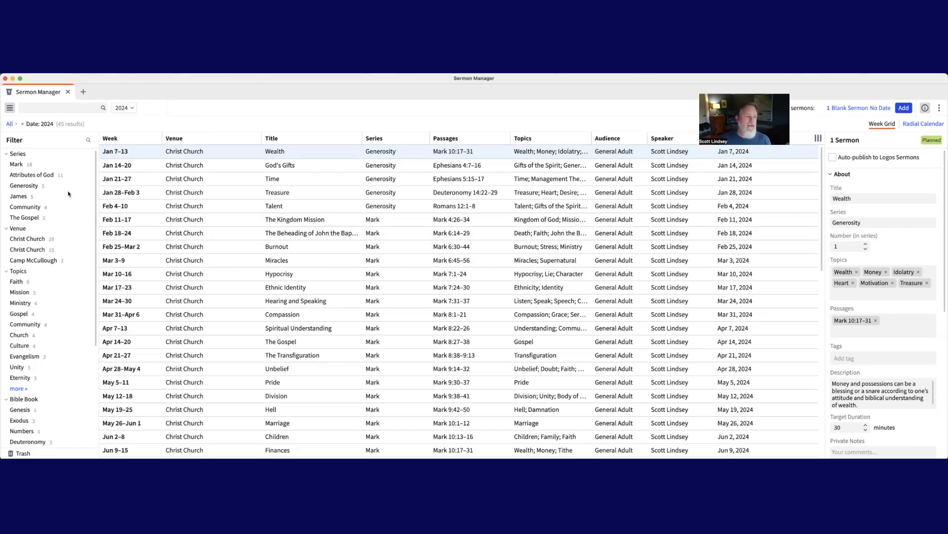
Step: Filter the 2024 sermons by the topic Evangelism and look through the matching weeks of the year
{"action": "scroll", "coordinate": [71, 256], "scroll_direction": "down", "scroll_amount": 3}
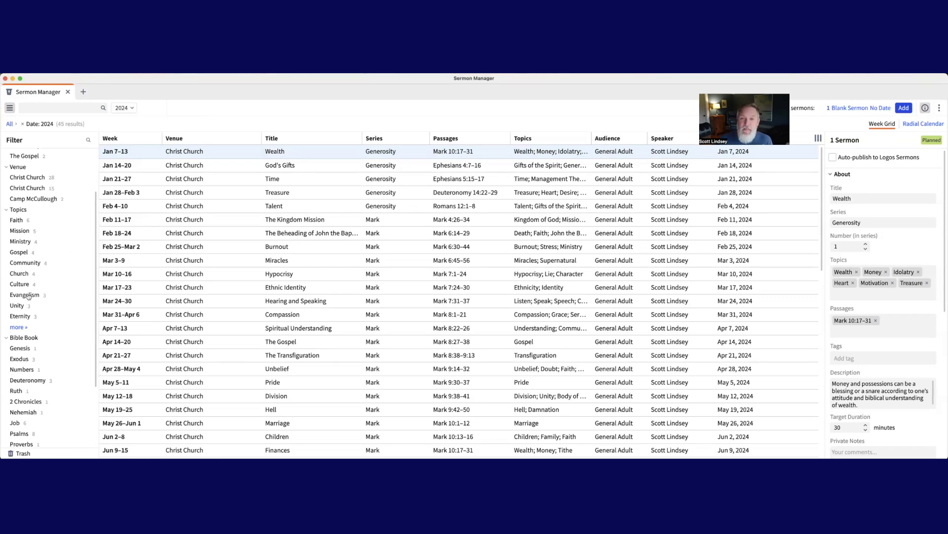
{"action": "left_click", "coordinate": [25, 294]}
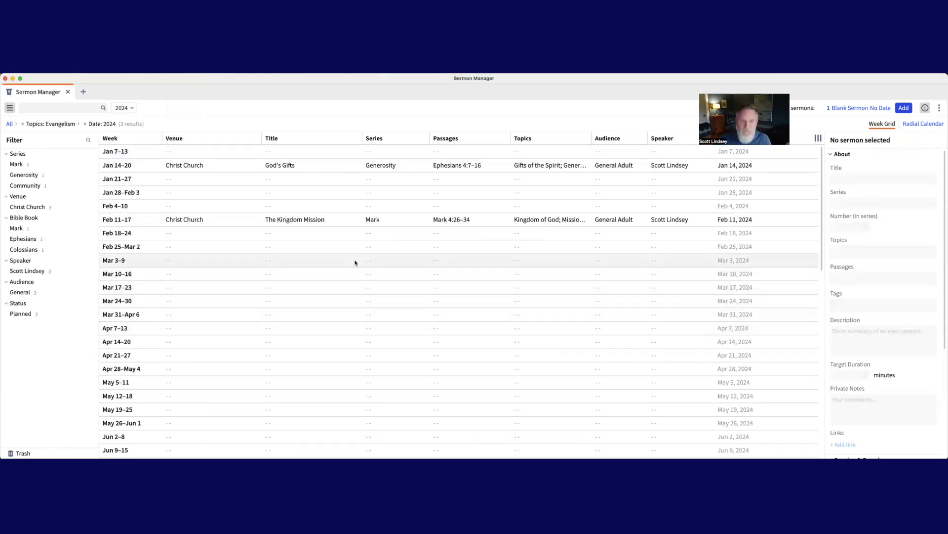
{"action": "scroll", "coordinate": [354, 262], "scroll_direction": "down", "scroll_amount": 10}
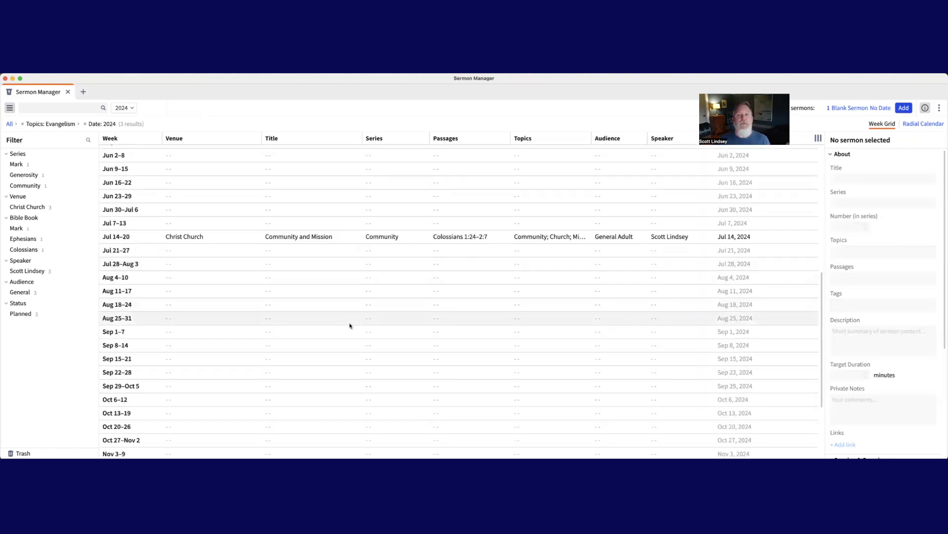
{"action": "scroll", "coordinate": [350, 325], "scroll_direction": "up", "scroll_amount": 1}
{"action": "scroll", "coordinate": [349, 326], "scroll_direction": "up", "scroll_amount": 10}
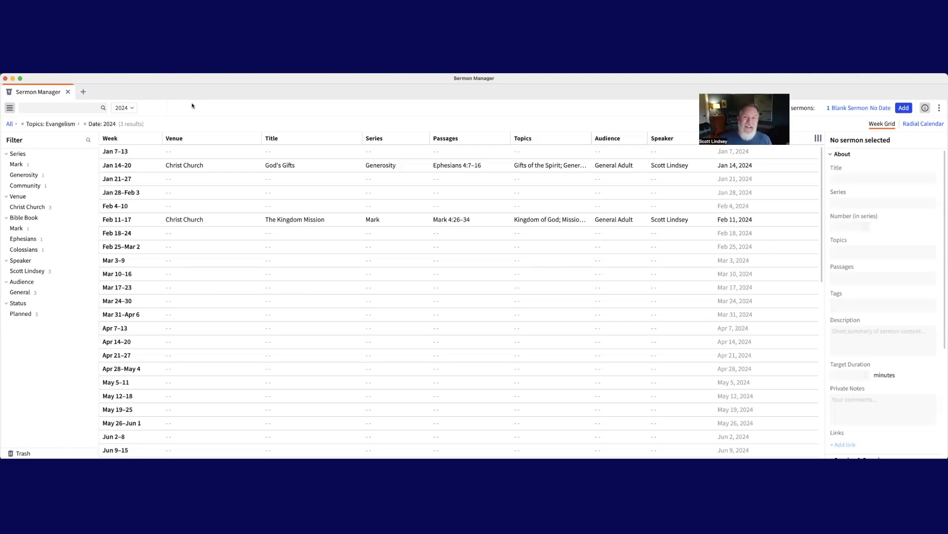
Step: Clear the Evangelism topic filter and limit the sermon list to 2024 again
{"action": "left_click", "coordinate": [132, 108]}
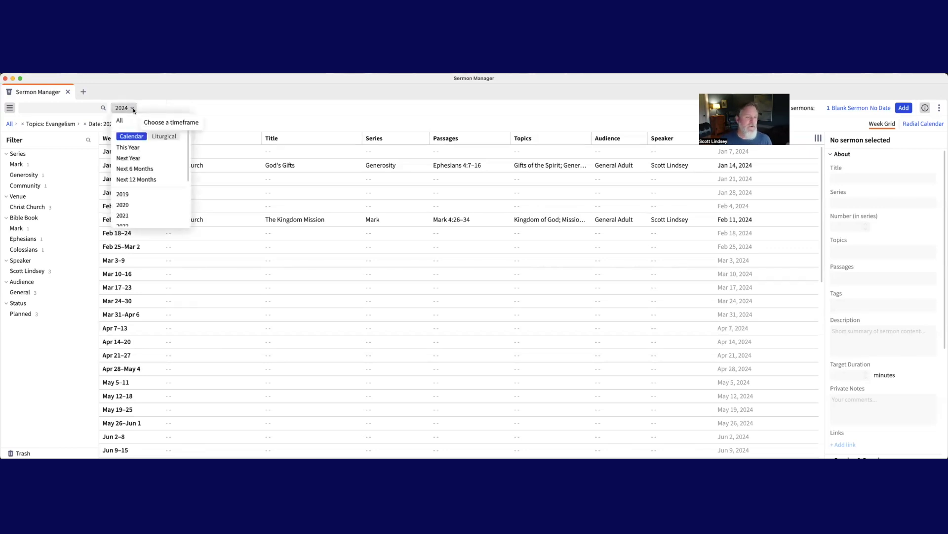
{"action": "scroll", "coordinate": [152, 186], "scroll_direction": "down", "scroll_amount": 3}
{"action": "left_click", "coordinate": [124, 188]}
{"action": "left_click", "coordinate": [10, 124]}
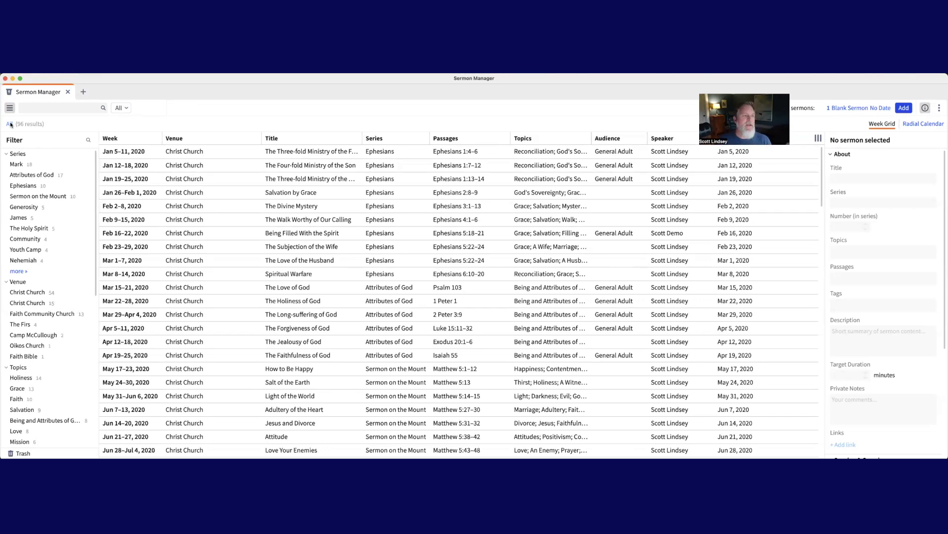
{"action": "left_click", "coordinate": [127, 109]}
{"action": "scroll", "coordinate": [156, 186], "scroll_direction": "down", "scroll_amount": 3}
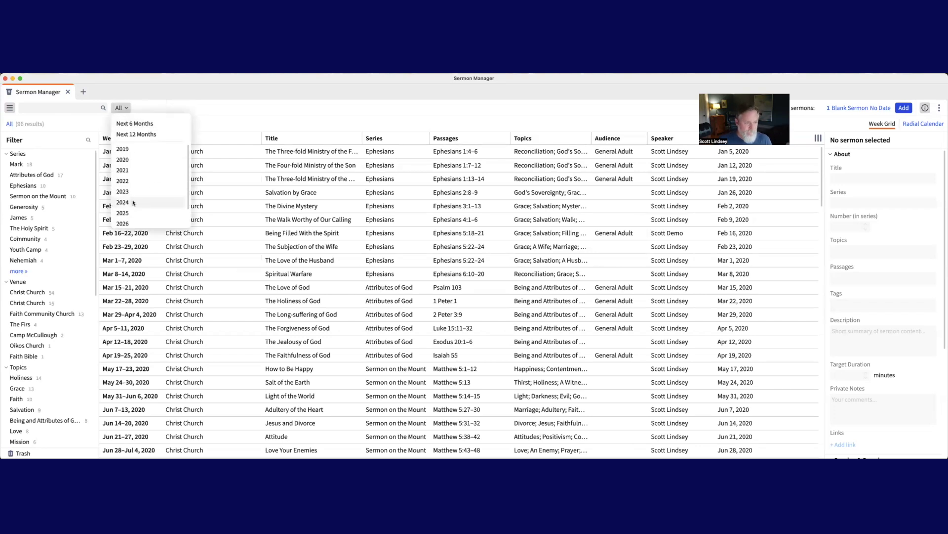
{"action": "left_click", "coordinate": [133, 202]}
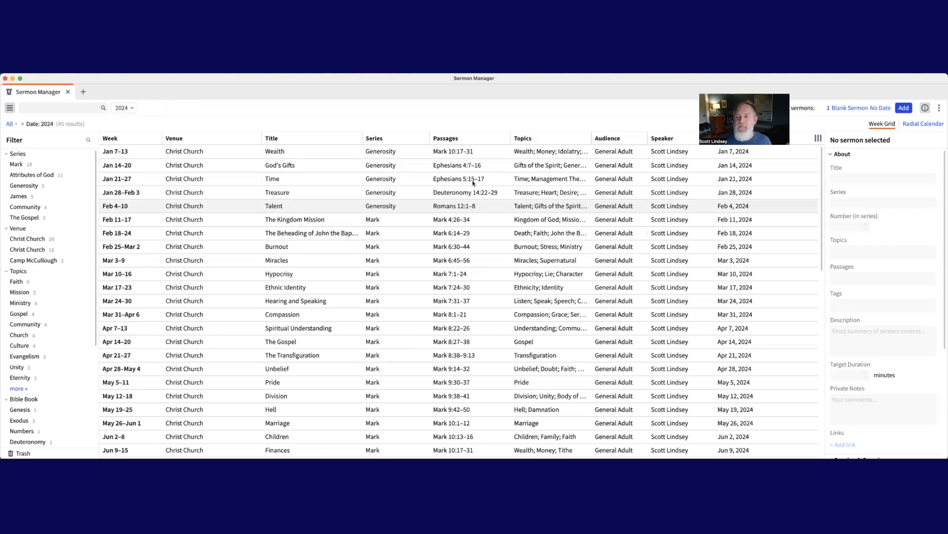
Step: Select the "Wealth" sermon and examine its details, from title, topics and passages to links, occasion, audience and liturgy
{"action": "left_click", "coordinate": [334, 152]}
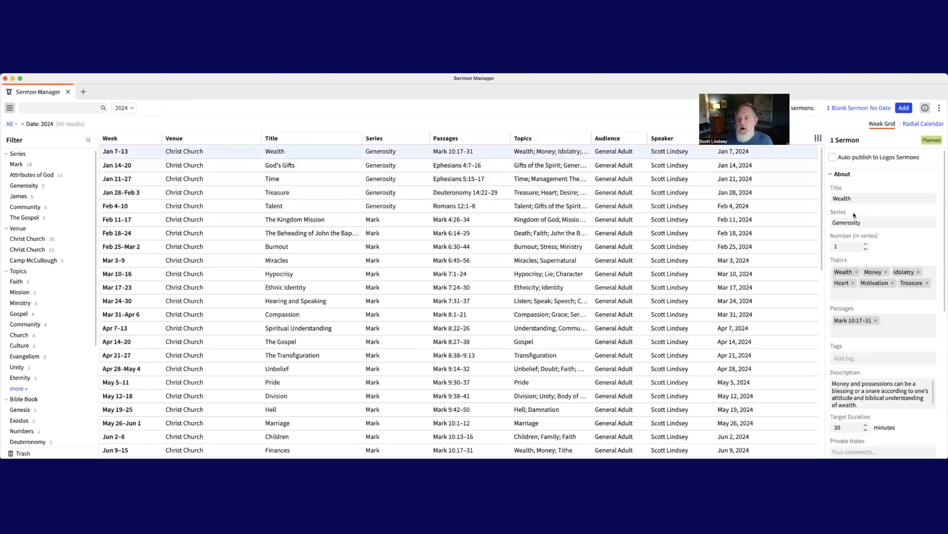
{"action": "scroll", "coordinate": [895, 331], "scroll_direction": "down", "scroll_amount": 2}
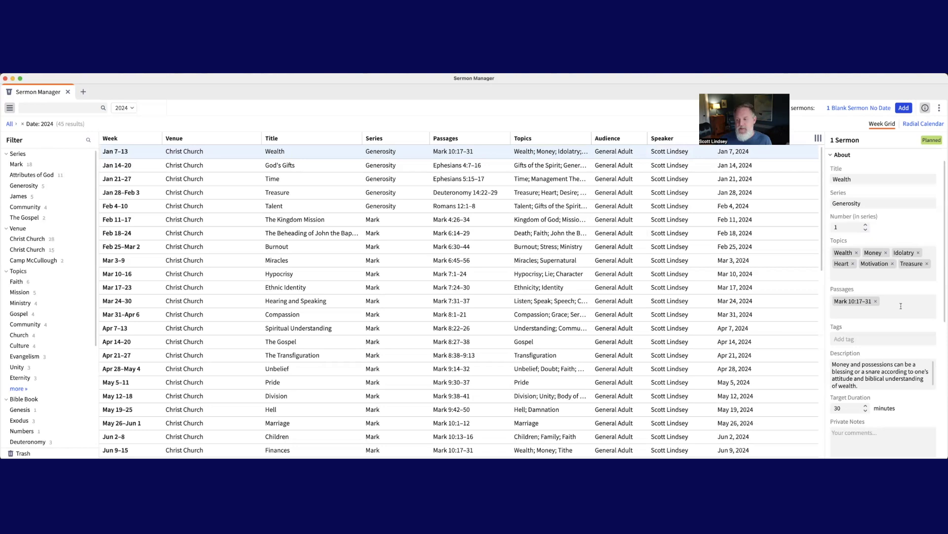
{"action": "scroll", "coordinate": [901, 306], "scroll_direction": "down", "scroll_amount": 5}
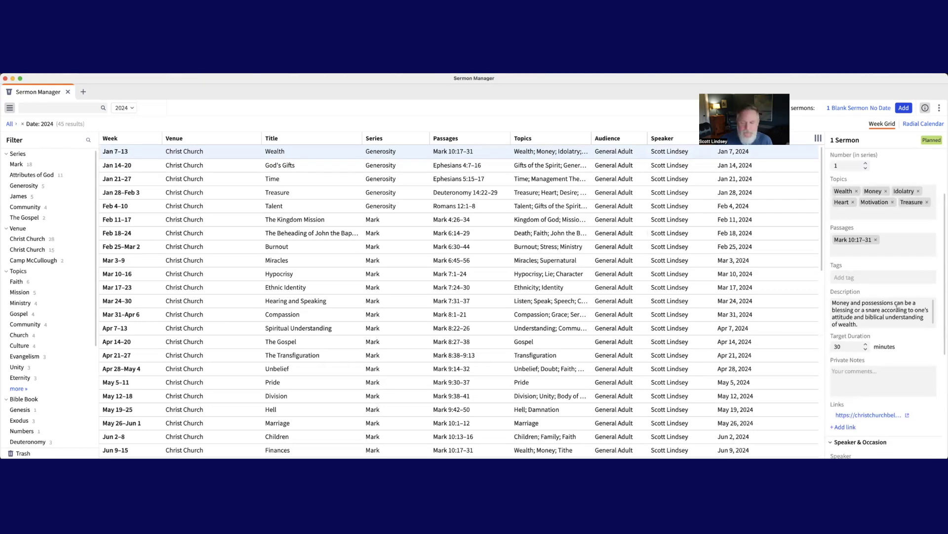
{"action": "scroll", "coordinate": [897, 308], "scroll_direction": "down", "scroll_amount": 1}
{"action": "scroll", "coordinate": [896, 346], "scroll_direction": "down", "scroll_amount": 3}
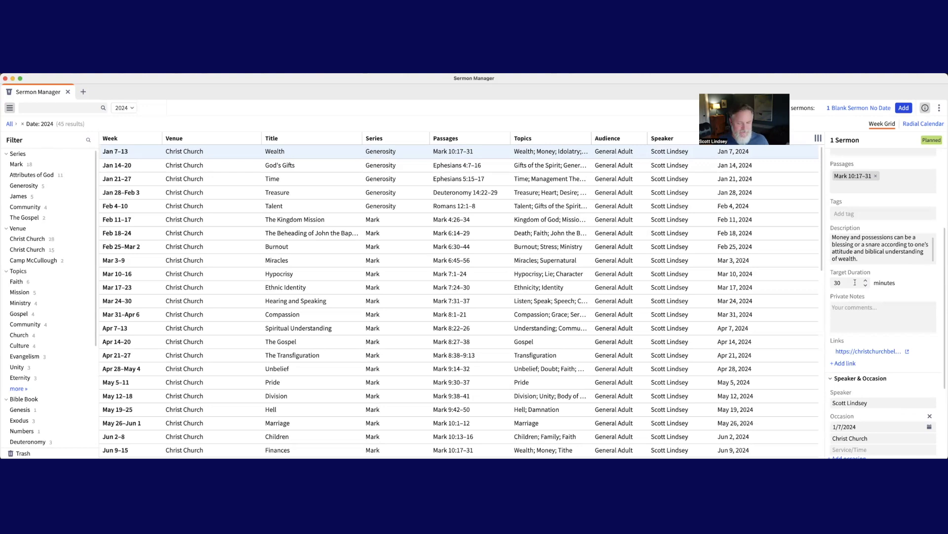
{"action": "scroll", "coordinate": [866, 315], "scroll_direction": "down", "scroll_amount": 3}
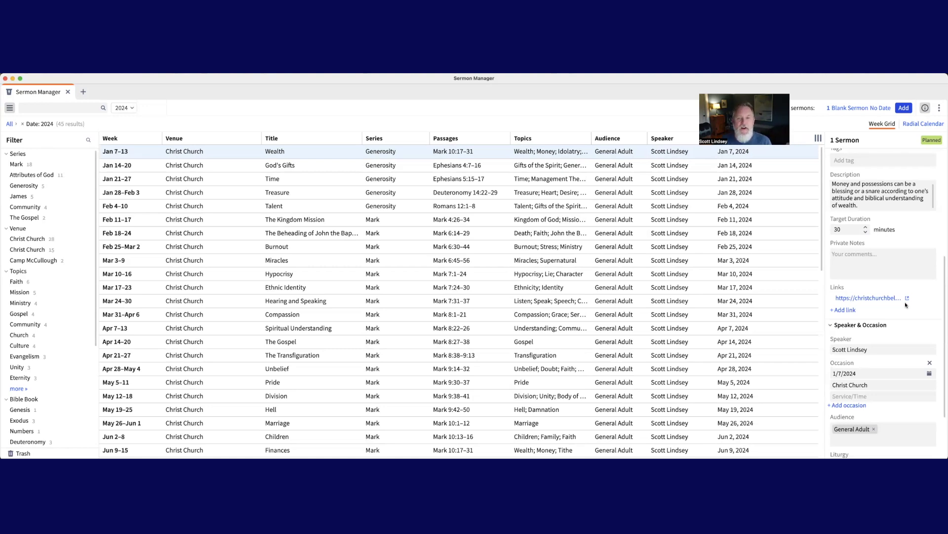
{"action": "scroll", "coordinate": [913, 316], "scroll_direction": "down", "scroll_amount": 3}
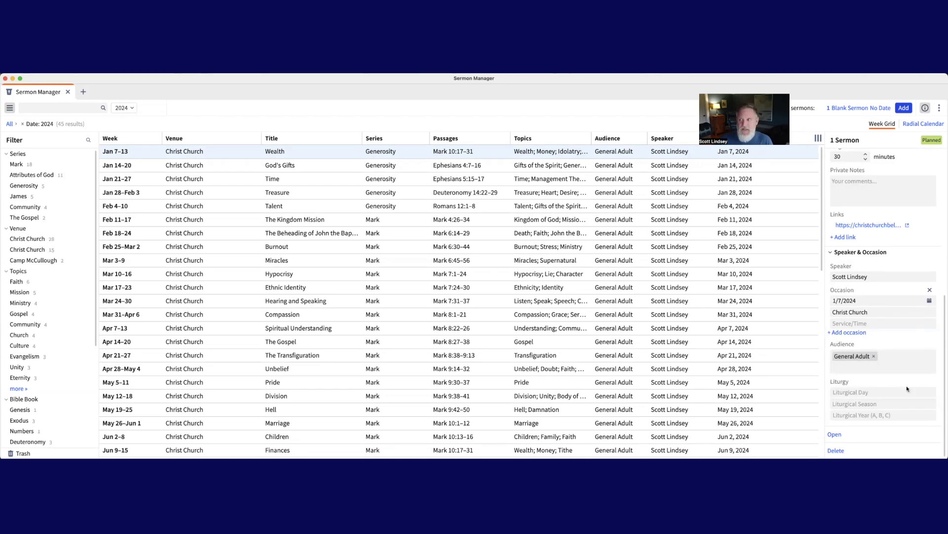
{"action": "scroll", "coordinate": [914, 309], "scroll_direction": "up", "scroll_amount": 8}
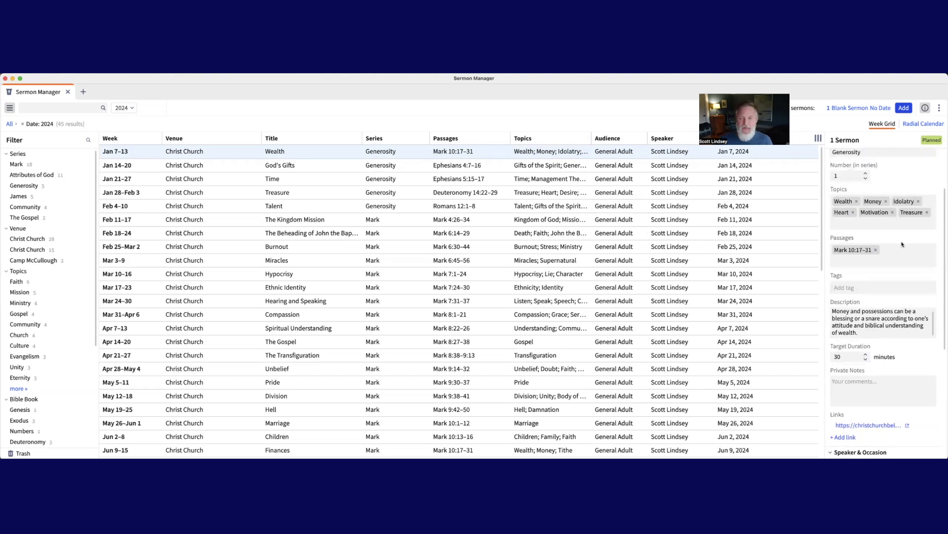
Step: Set the "Wealth" sermon's occasion date to November 12, 2023, using the date picker
{"action": "scroll", "coordinate": [902, 244], "scroll_direction": "down", "scroll_amount": 8}
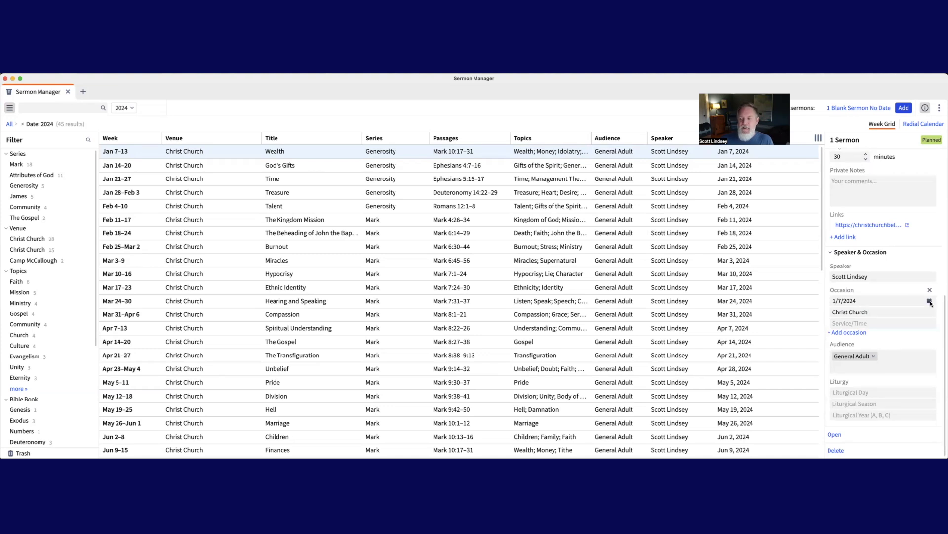
{"action": "left_click", "coordinate": [929, 301]}
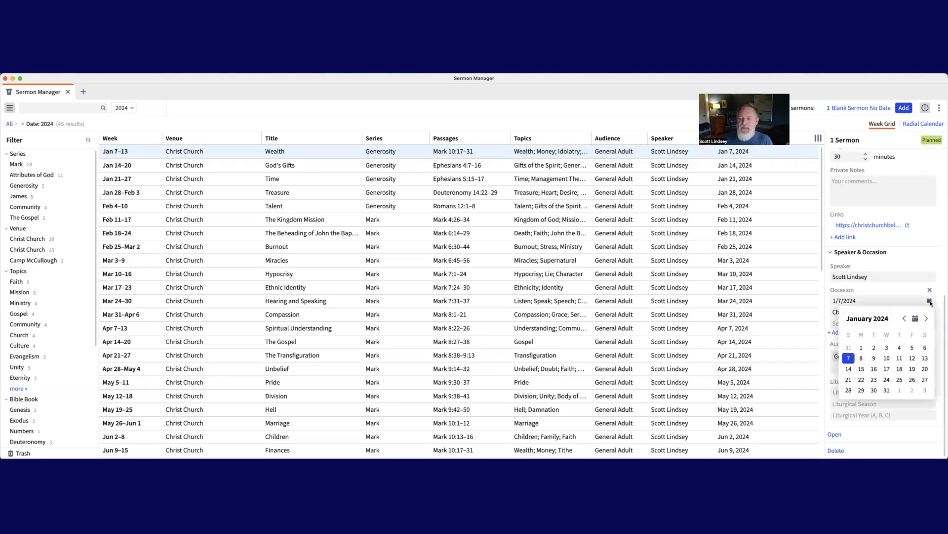
{"action": "left_click", "coordinate": [904, 318]}
{"action": "left_click", "coordinate": [904, 319]}
{"action": "left_click", "coordinate": [904, 318]}
{"action": "left_click", "coordinate": [904, 319]}
{"action": "left_click", "coordinate": [905, 319]}
{"action": "left_click", "coordinate": [905, 318]}
{"action": "left_click", "coordinate": [905, 319]}
{"action": "left_click", "coordinate": [905, 319]}
{"action": "left_click", "coordinate": [905, 318]}
{"action": "left_click", "coordinate": [905, 319]}
{"action": "left_click", "coordinate": [905, 318]}
{"action": "left_click", "coordinate": [905, 319]}
{"action": "left_click", "coordinate": [905, 318]}
{"action": "left_click", "coordinate": [904, 319]}
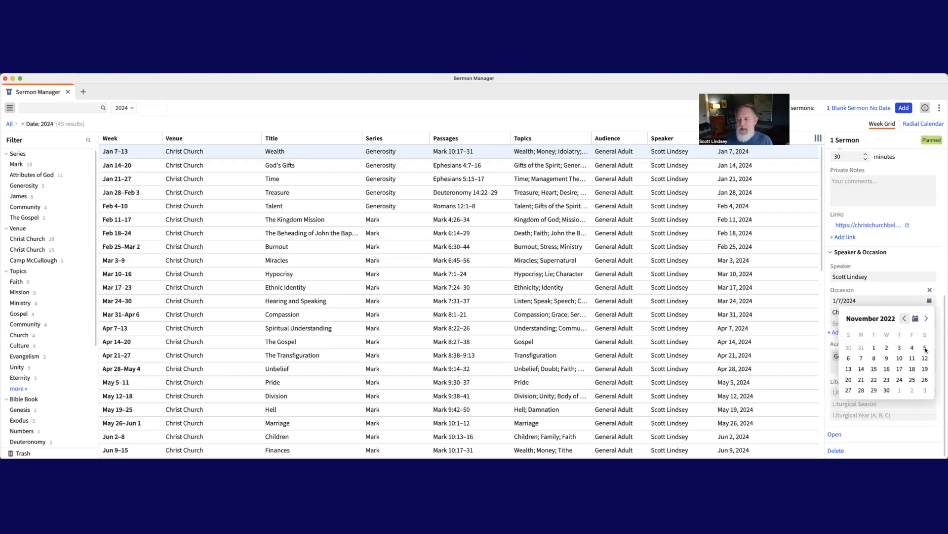
{"action": "left_click", "coordinate": [926, 318]}
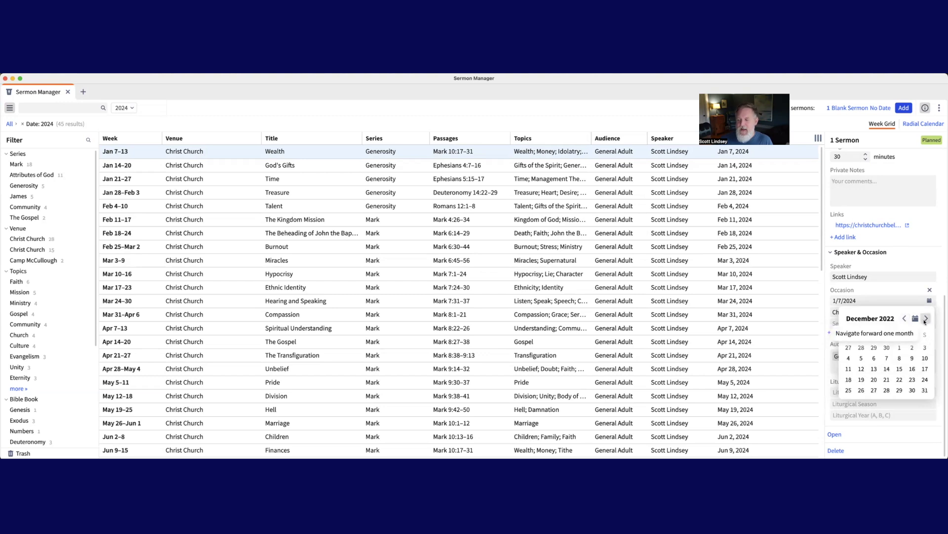
{"action": "left_click", "coordinate": [926, 319]}
{"action": "left_click", "coordinate": [925, 319]}
{"action": "left_click", "coordinate": [925, 319]}
{"action": "left_click", "coordinate": [926, 318]}
{"action": "left_click", "coordinate": [925, 318]}
{"action": "left_click", "coordinate": [926, 318]}
{"action": "left_click", "coordinate": [926, 319]}
{"action": "left_click", "coordinate": [925, 319]}
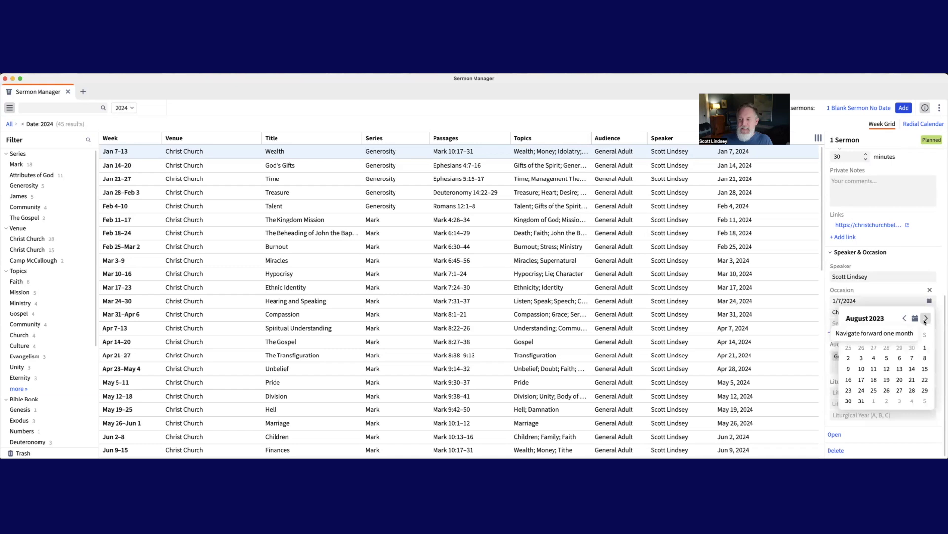
{"action": "left_click", "coordinate": [925, 319]}
{"action": "left_click", "coordinate": [926, 319]}
{"action": "left_click", "coordinate": [926, 319]}
{"action": "left_click", "coordinate": [926, 319]}
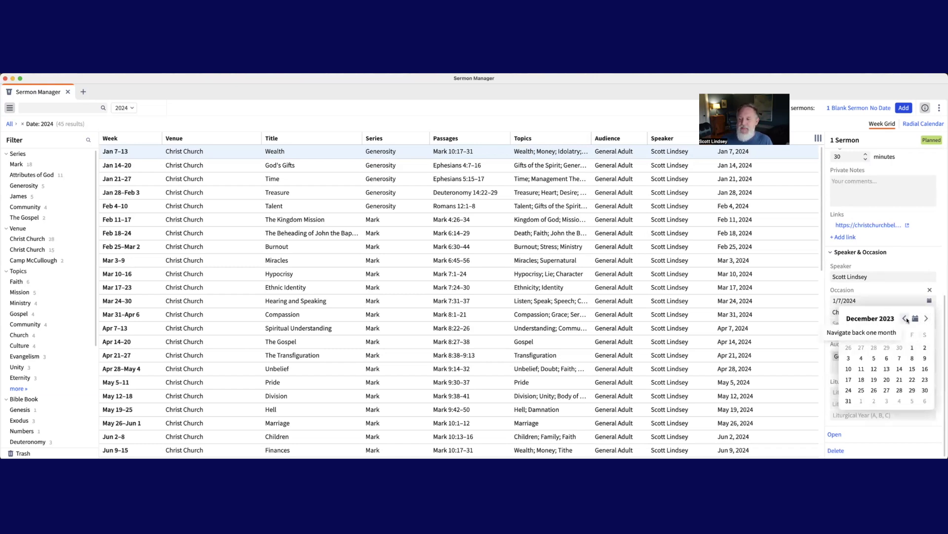
{"action": "left_click", "coordinate": [906, 319]}
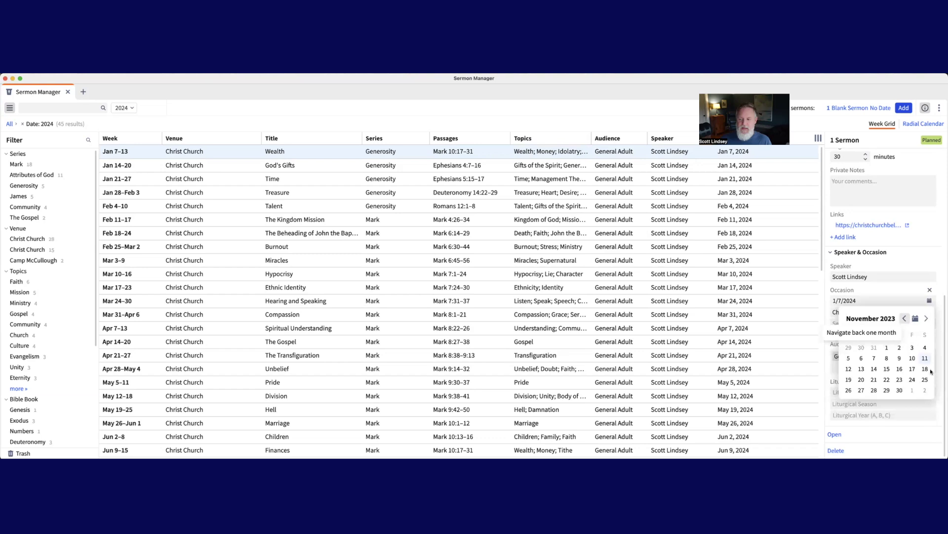
{"action": "left_click", "coordinate": [849, 369]}
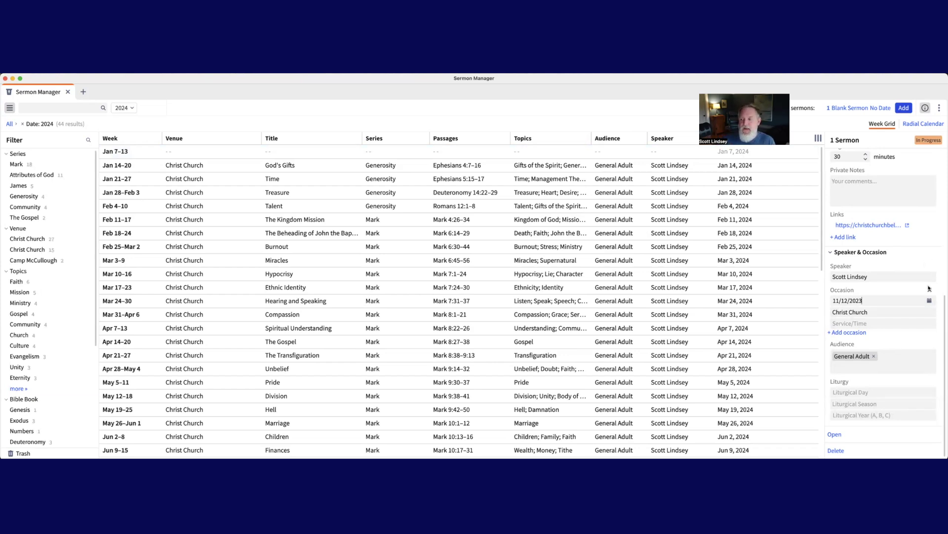
Step: Change the "Wealth" sermon's occasion date to November 19, 2023
{"action": "left_click", "coordinate": [929, 300]}
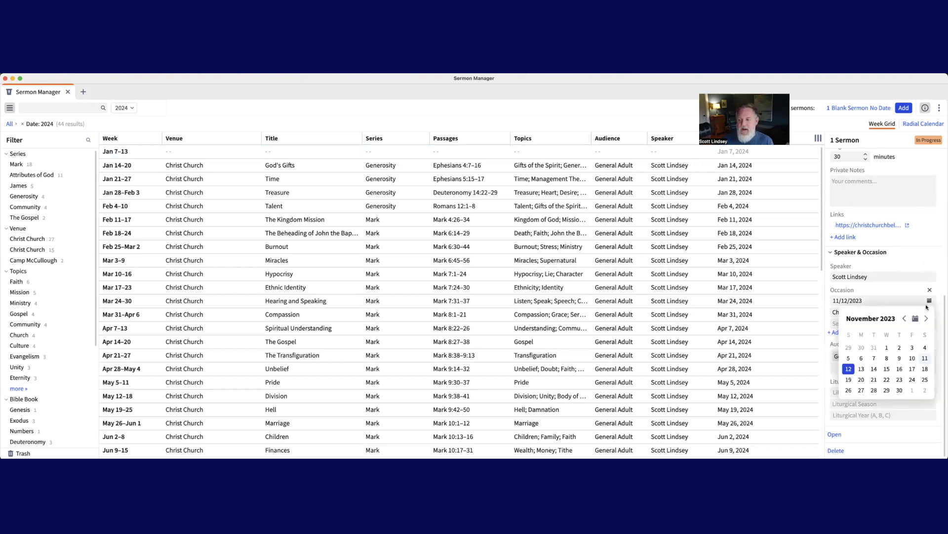
{"action": "left_click", "coordinate": [849, 380]}
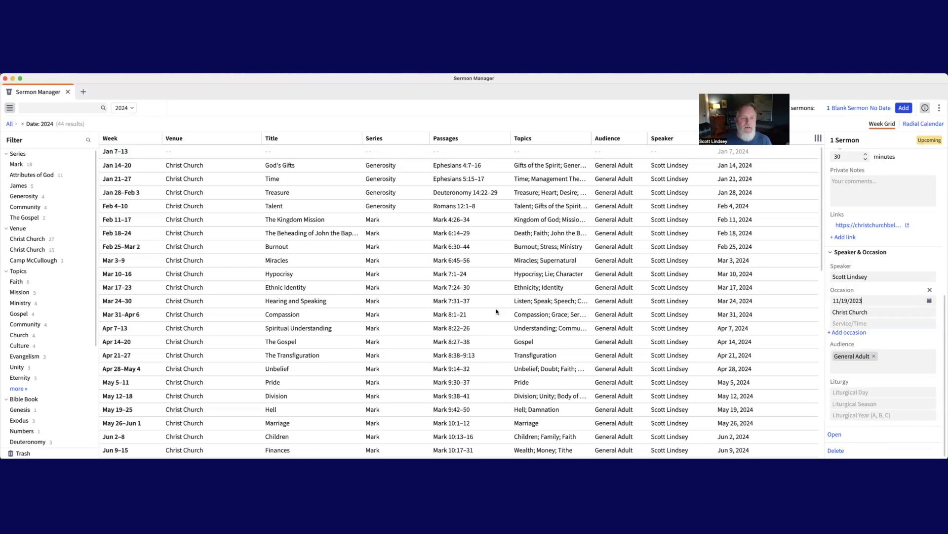
Step: Look through the rest of the 2024 preaching schedule, including the weeks without a sermon
{"action": "scroll", "coordinate": [328, 278], "scroll_direction": "down", "scroll_amount": 15}
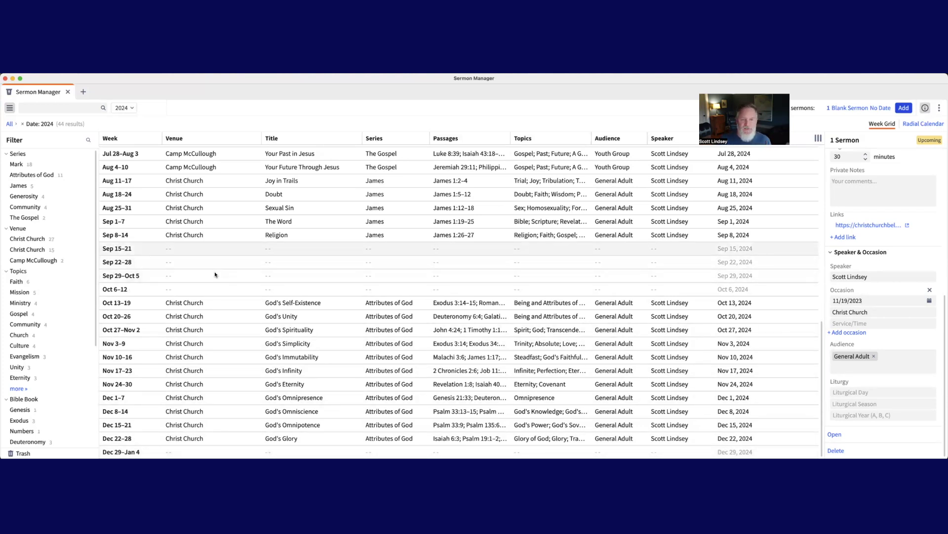
{"action": "scroll", "coordinate": [215, 271], "scroll_direction": "up", "scroll_amount": 5}
{"action": "scroll", "coordinate": [215, 275], "scroll_direction": "up", "scroll_amount": 2}
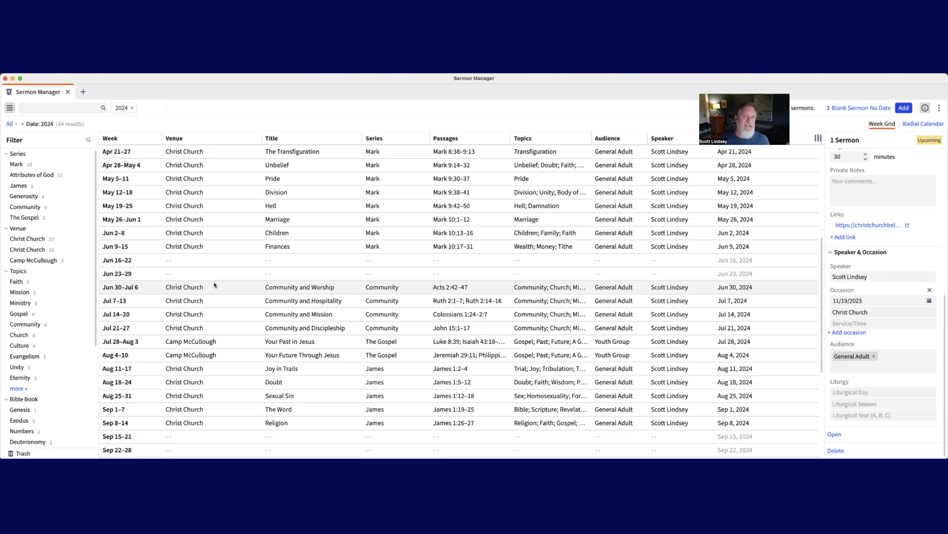
{"action": "scroll", "coordinate": [215, 285], "scroll_direction": "down", "scroll_amount": 1}
{"action": "scroll", "coordinate": [215, 285], "scroll_direction": "down", "scroll_amount": 5}
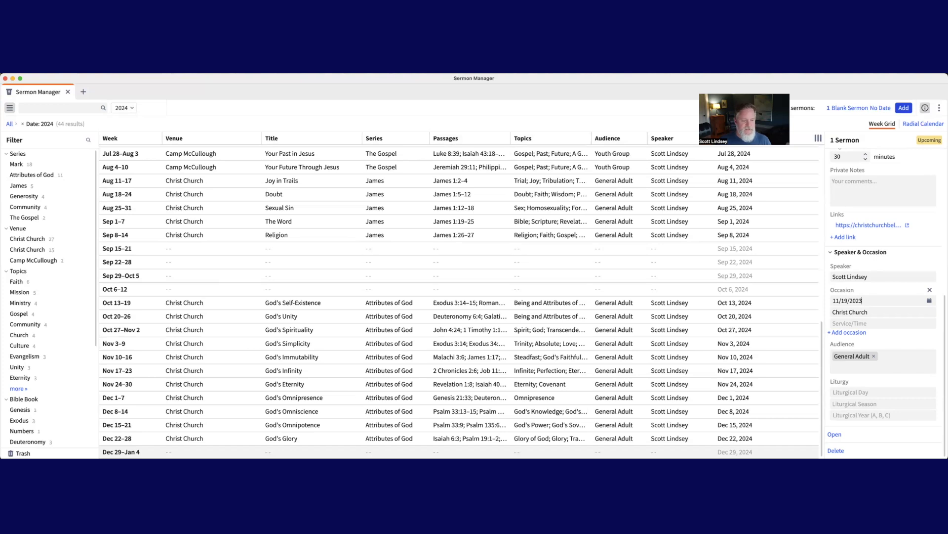
Step: Give the empty week of Dec 29–Jan 4 a sermon titled "The Gift of a New Year"
{"action": "left_click", "coordinate": [121, 451]}
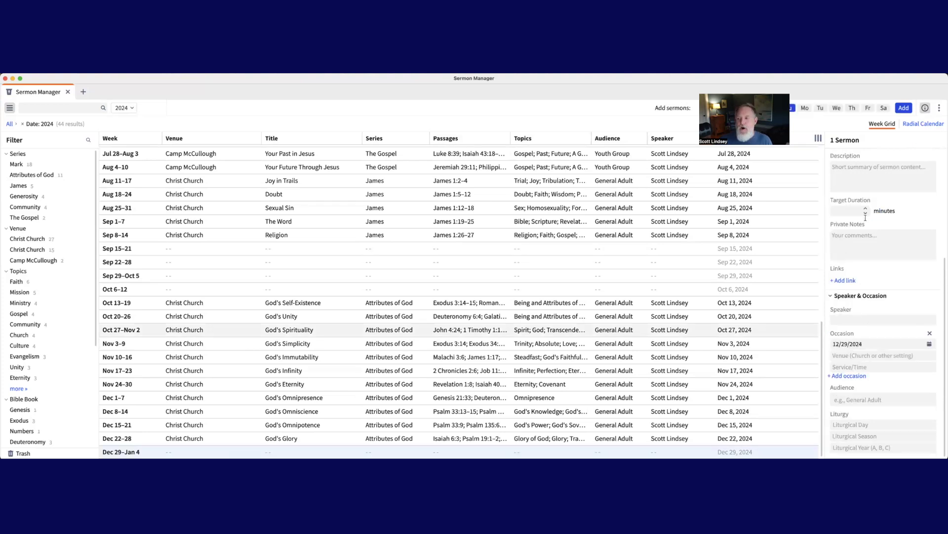
{"action": "scroll", "coordinate": [875, 208], "scroll_direction": "up", "scroll_amount": 5}
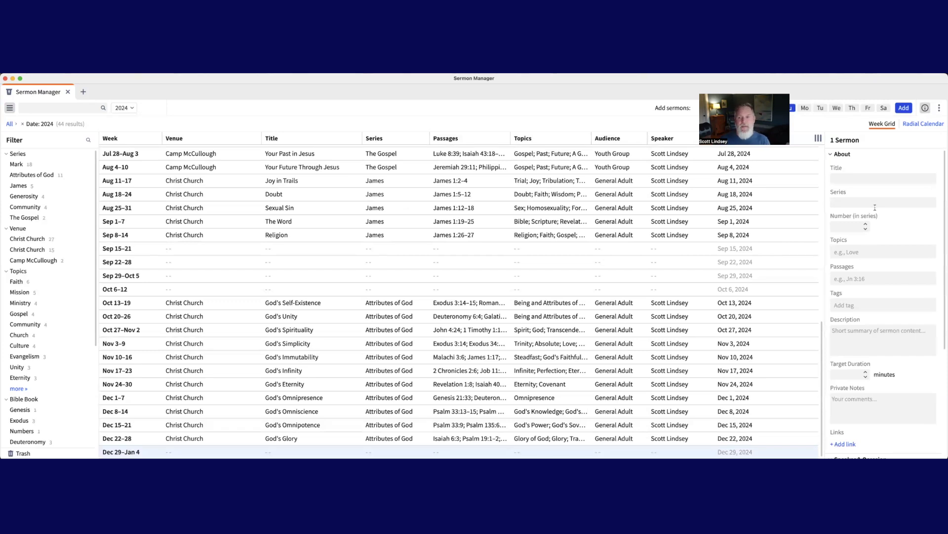
{"action": "left_click", "coordinate": [847, 179]}
{"action": "type", "text": "The Gift"}
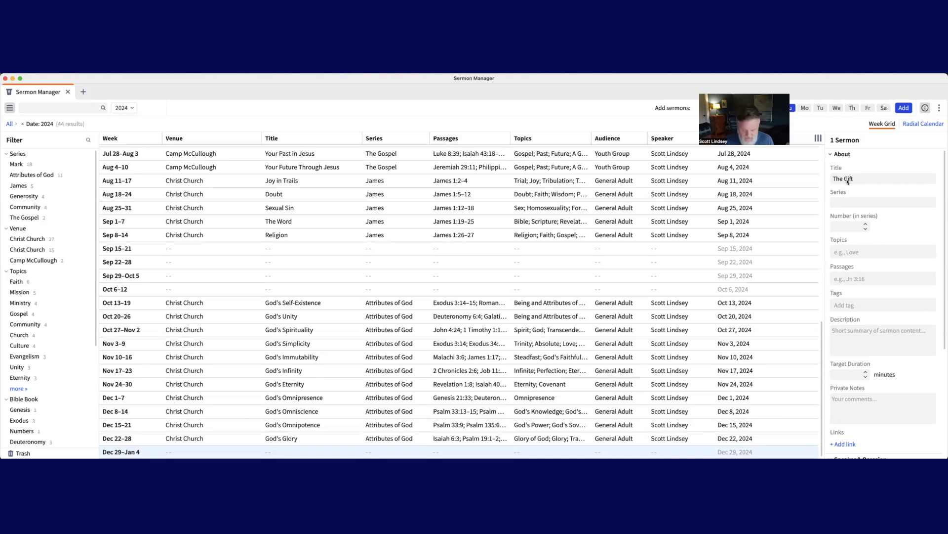
{"action": "key", "text": "Return"}
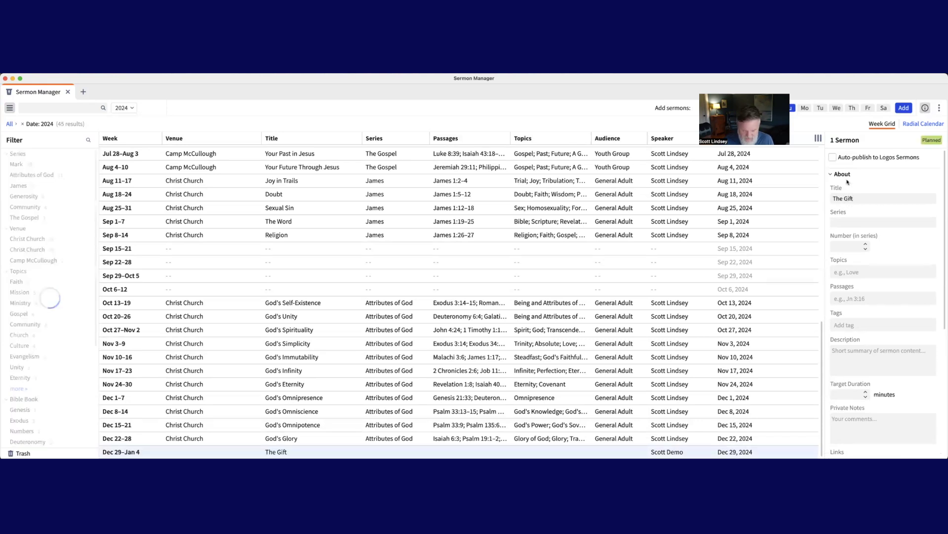
{"action": "type", "text": "of a N"}
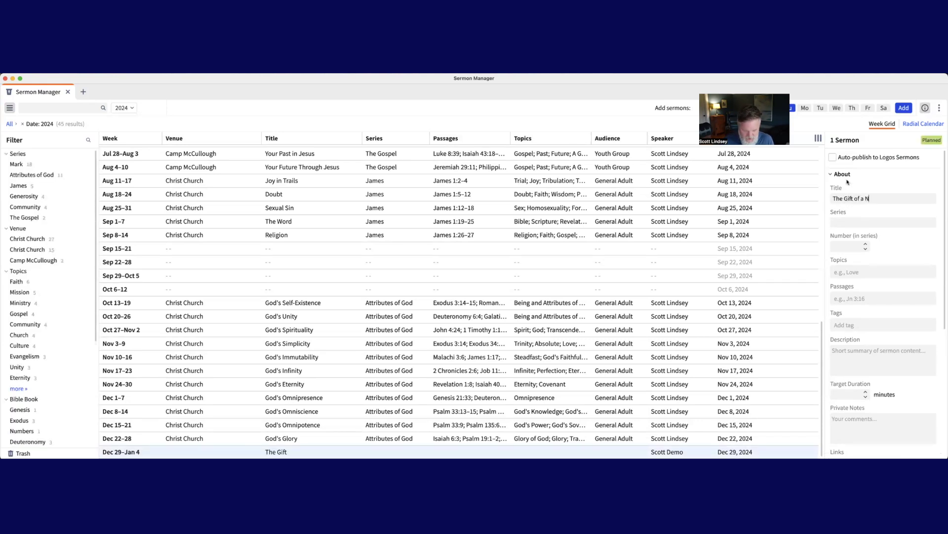
{"action": "type", "text": "ew Year"}
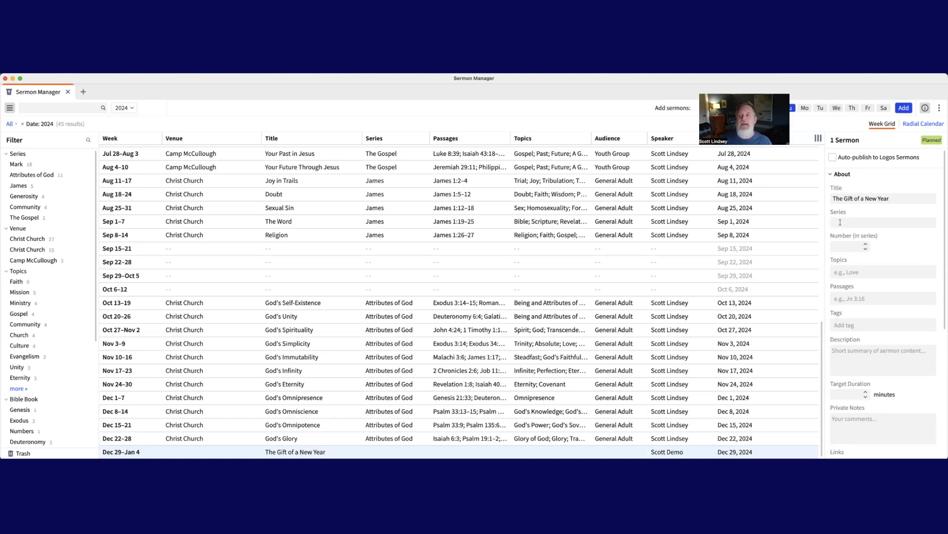
Step: Add the topics Plan, Spiritual Discipline, Vision and Christian growth to the "The Gift of a New Year" sermon
{"action": "left_click", "coordinate": [850, 273]}
{"action": "type", "text": "plan"}
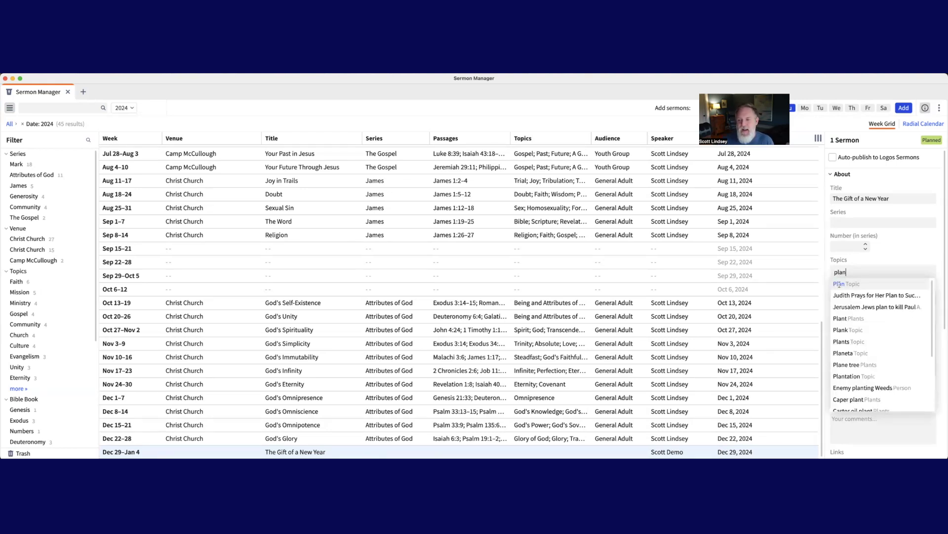
{"action": "key", "text": "Return"}
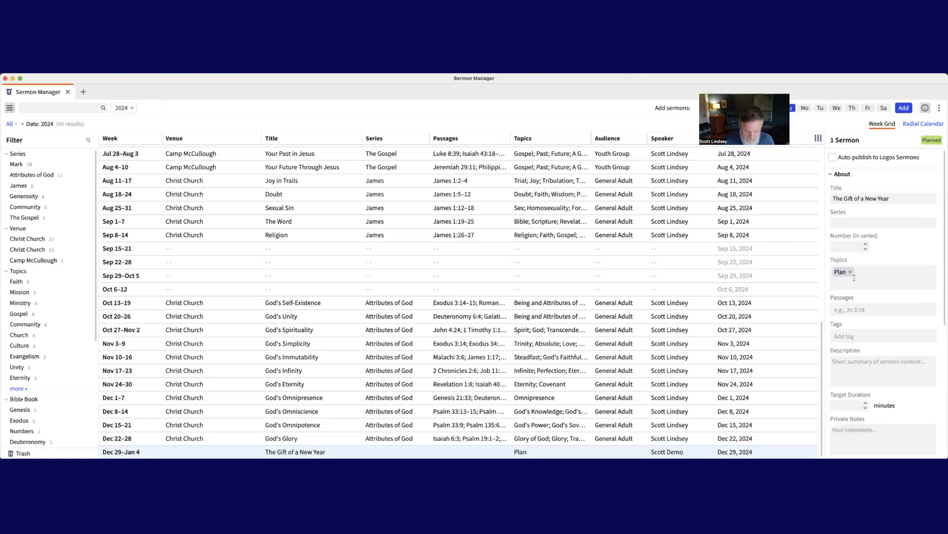
{"action": "type", "text": "spiritua"}
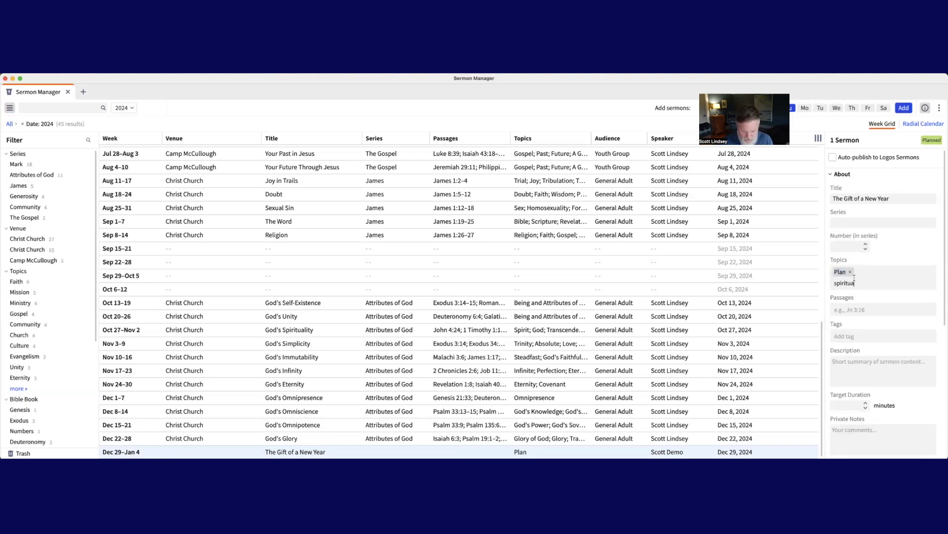
{"action": "type", "text": "l disciplines"}
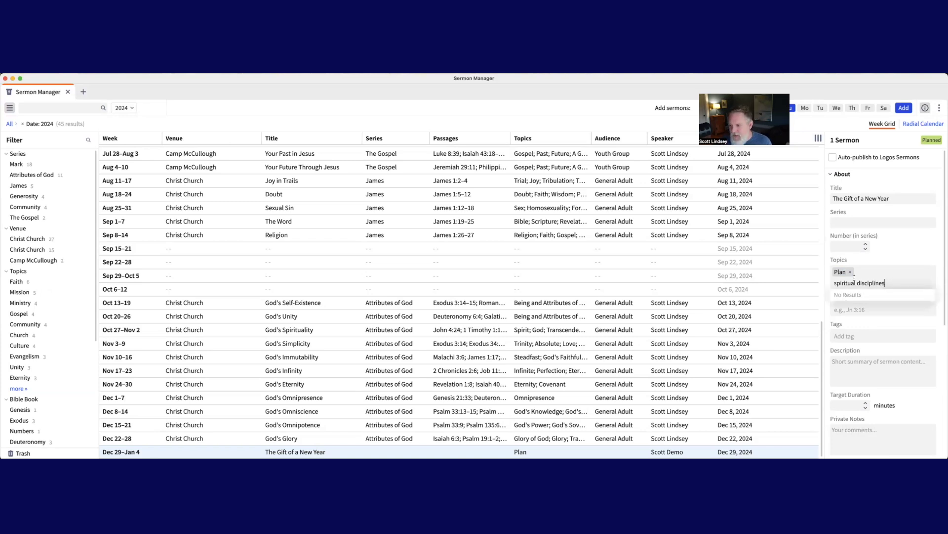
{"action": "key", "text": "BackSpace"}
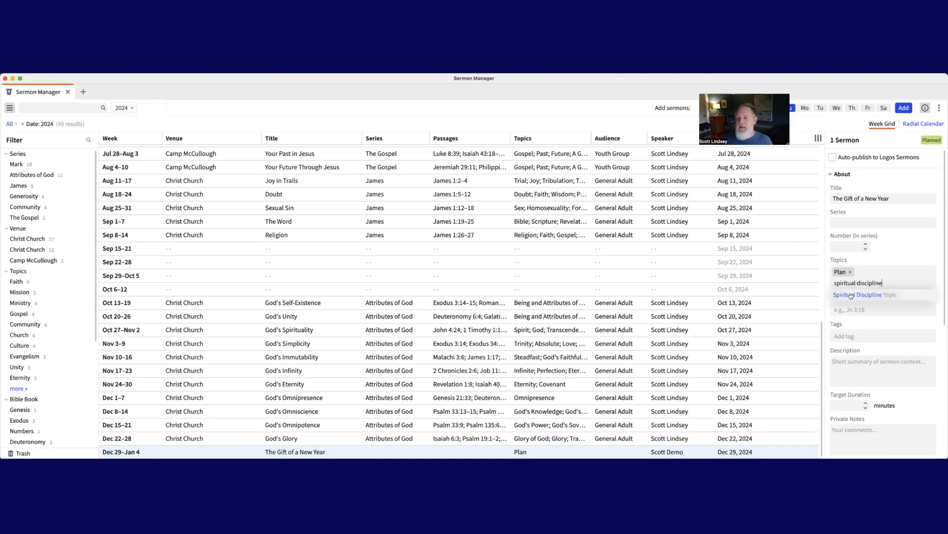
{"action": "left_click", "coordinate": [851, 295]}
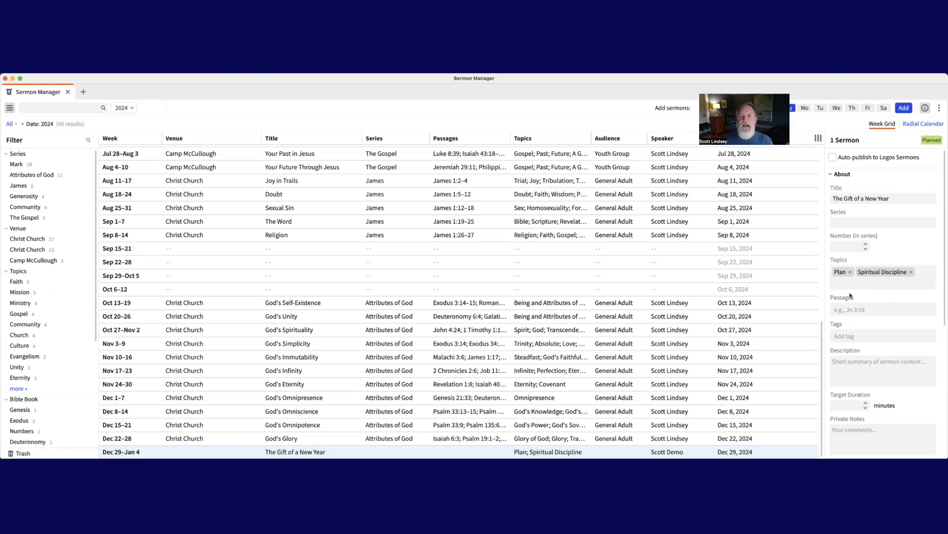
{"action": "type", "text": "vision"}
{"action": "left_click", "coordinate": [849, 296]}
{"action": "type", "text": "growth"}
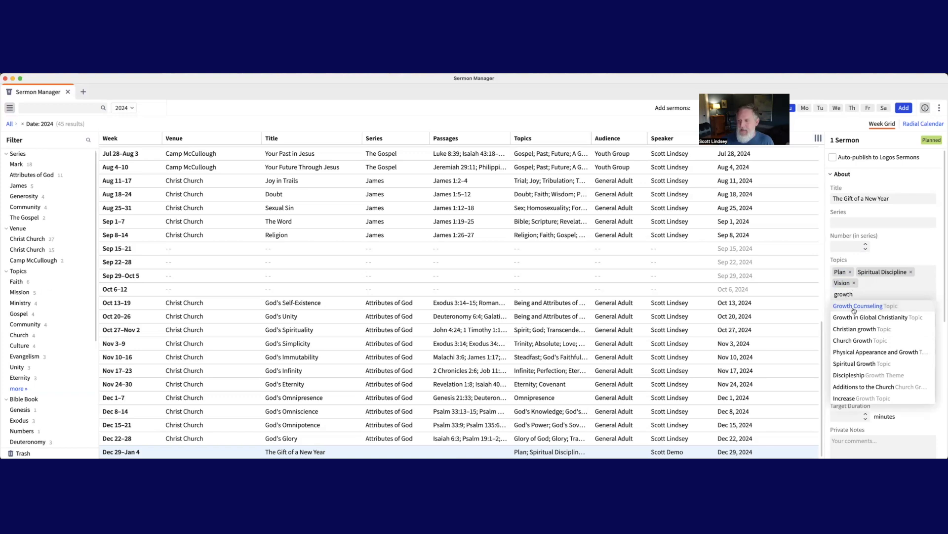
{"action": "left_click", "coordinate": [854, 330]}
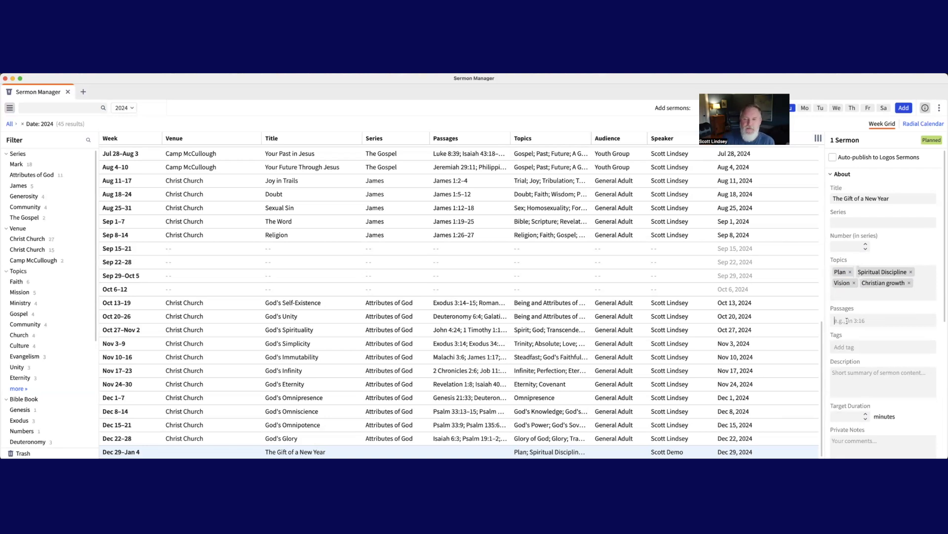
Step: Add the passage Jeremiah 29:11 to the "The Gift of a New Year" sermon
{"action": "type", "text": "ier 2"}
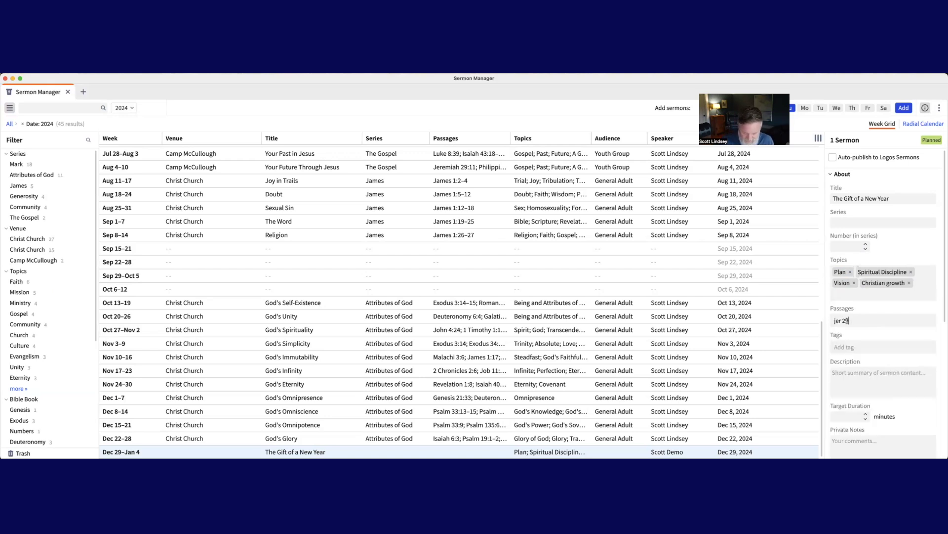
{"action": "type", "text": "9:11"}
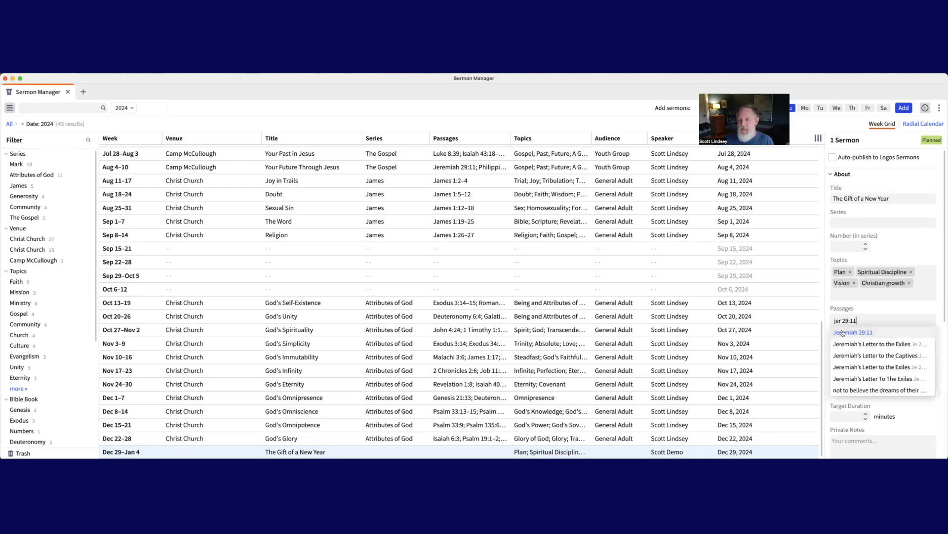
{"action": "left_click", "coordinate": [842, 332]}
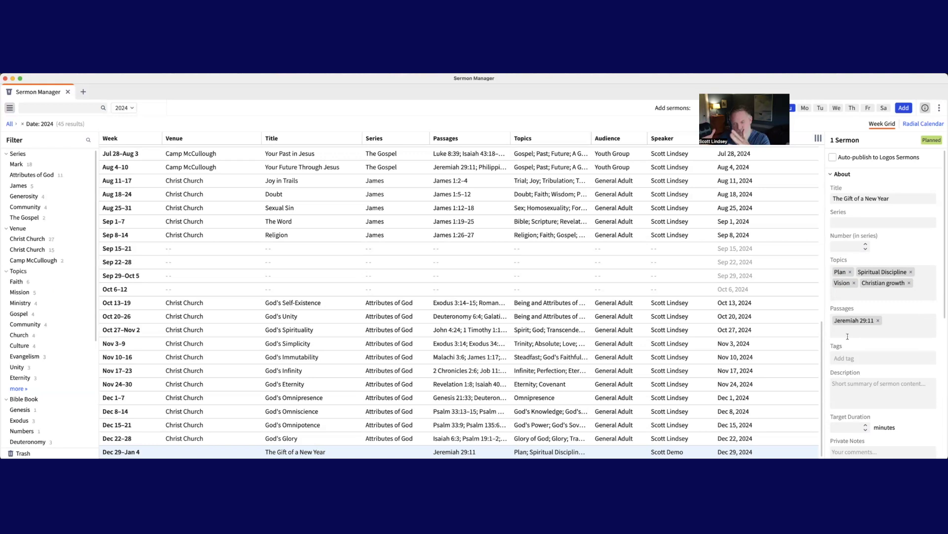
{"action": "left_click", "coordinate": [847, 336]}
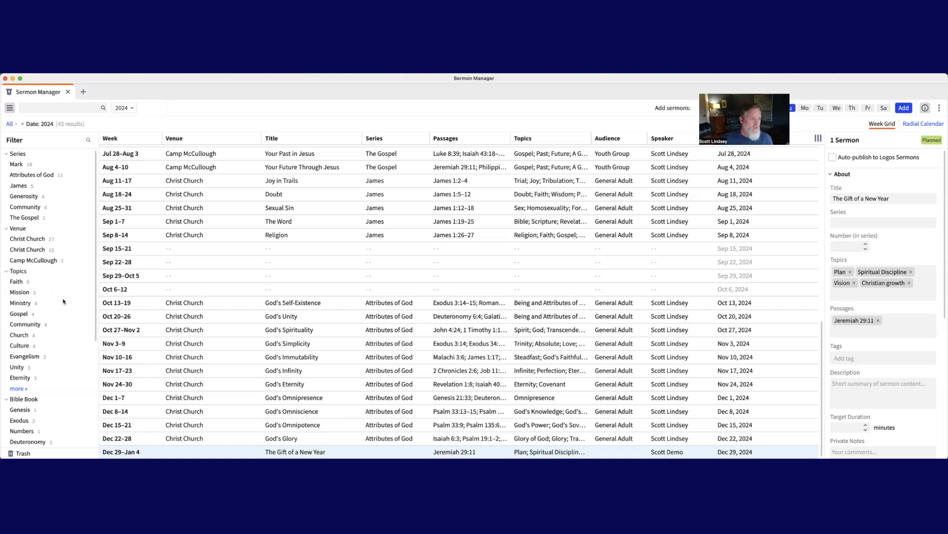
Step: Look over the filter categories and the 2024 schedule, and display the year as a radial calendar
{"action": "scroll", "coordinate": [60, 342], "scroll_direction": "down", "scroll_amount": 5}
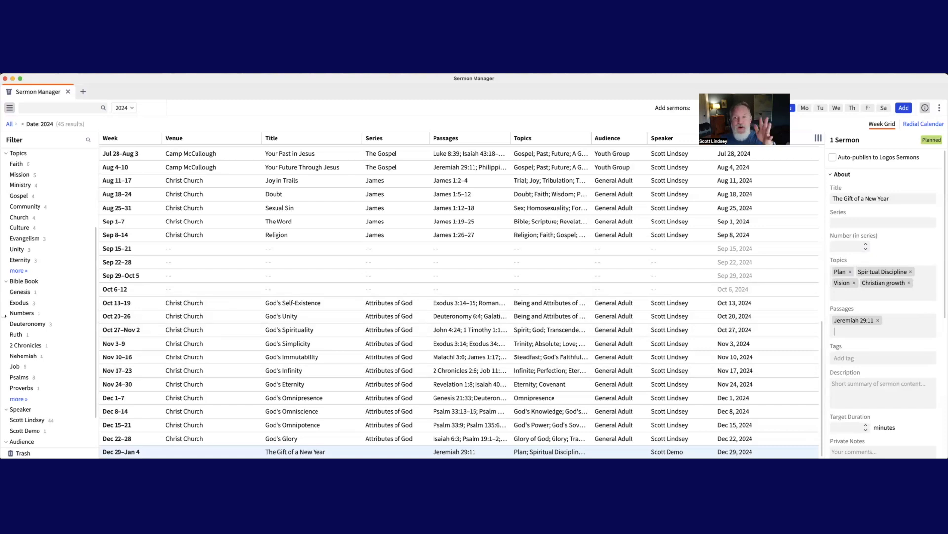
{"action": "scroll", "coordinate": [326, 261], "scroll_direction": "up", "scroll_amount": 10}
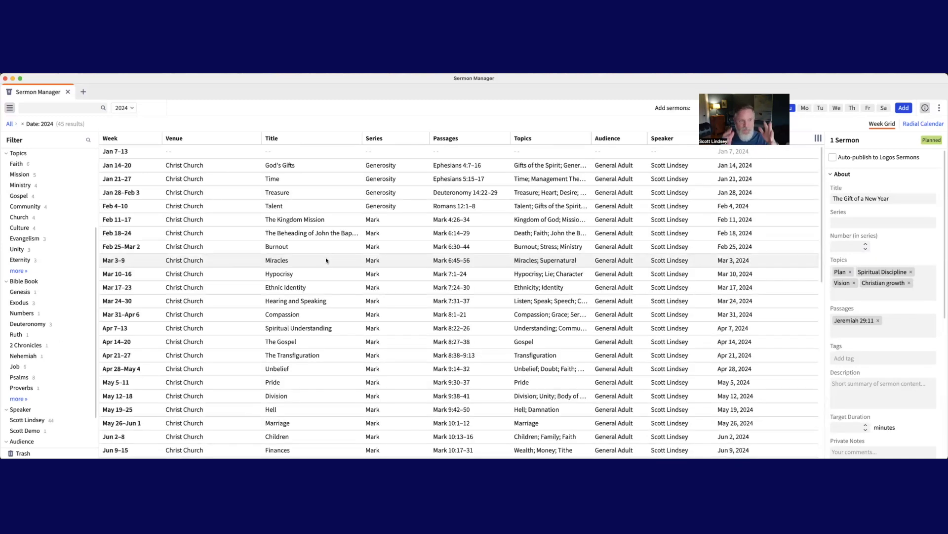
{"action": "left_click", "coordinate": [927, 125]}
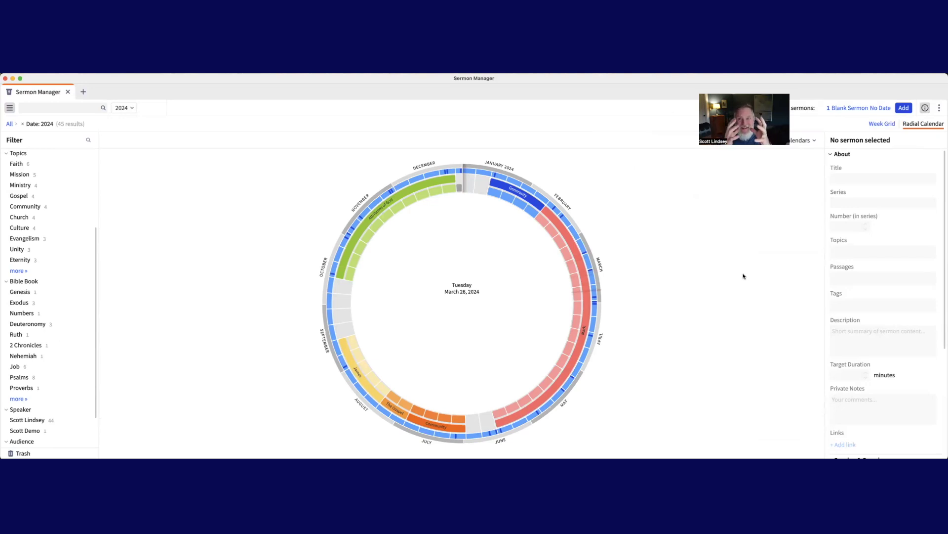
Step: Hide the United States holidays from the radial calendar
{"action": "left_click", "coordinate": [808, 141]}
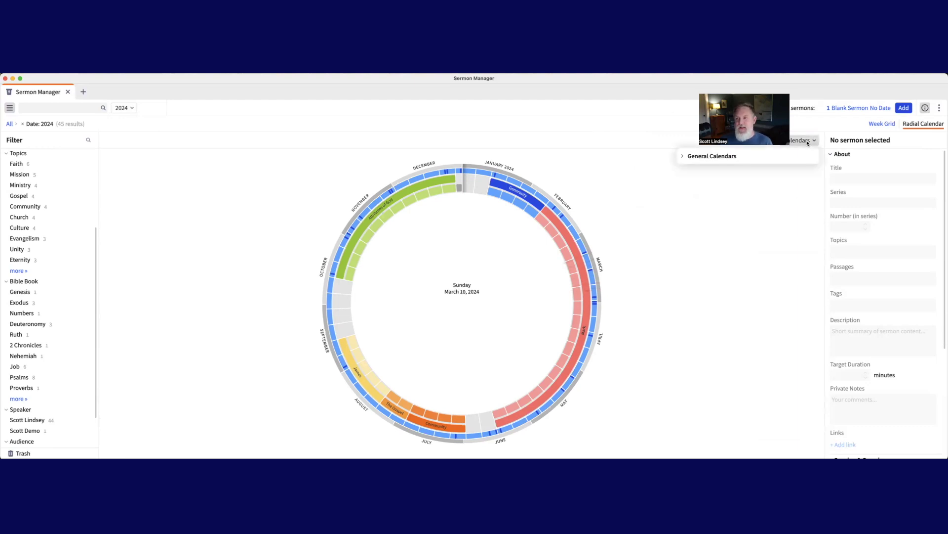
{"action": "left_click", "coordinate": [691, 157]}
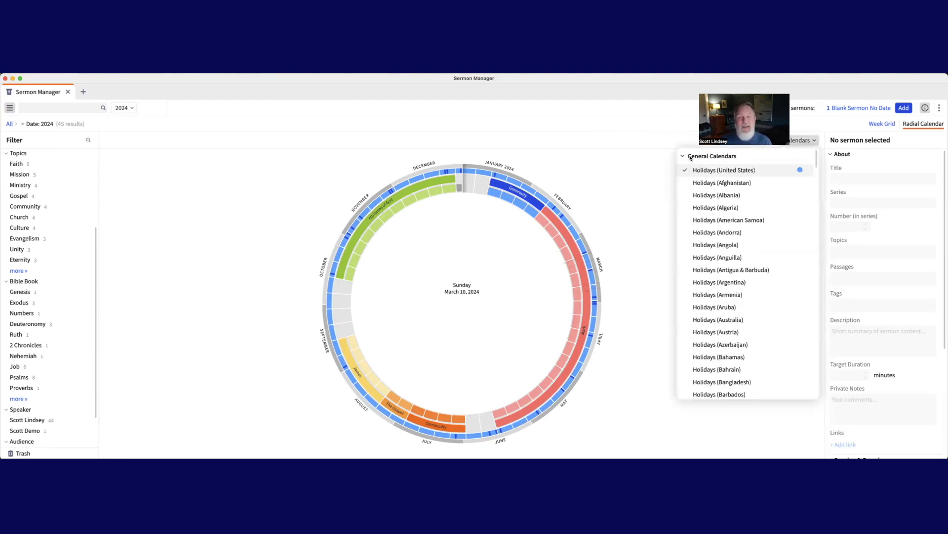
{"action": "left_click", "coordinate": [713, 171]}
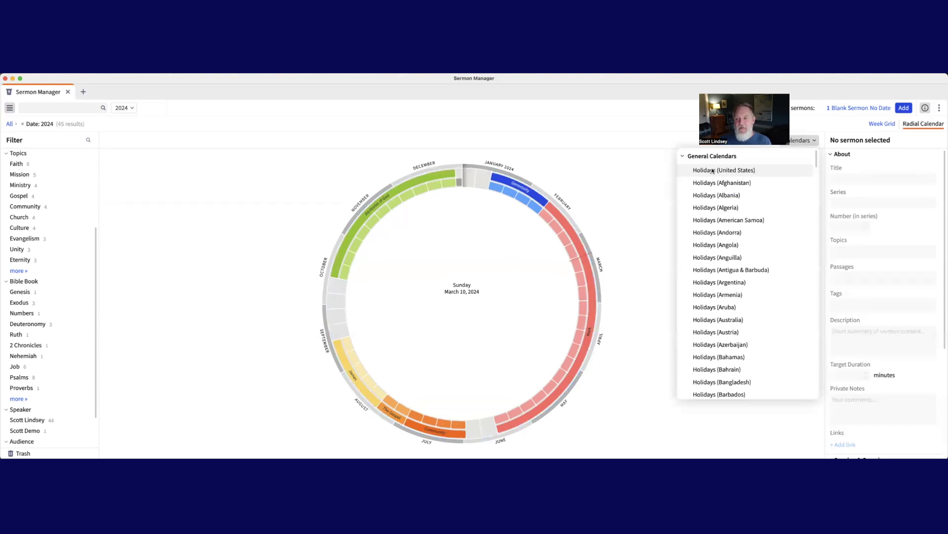
{"action": "left_click", "coordinate": [636, 395]}
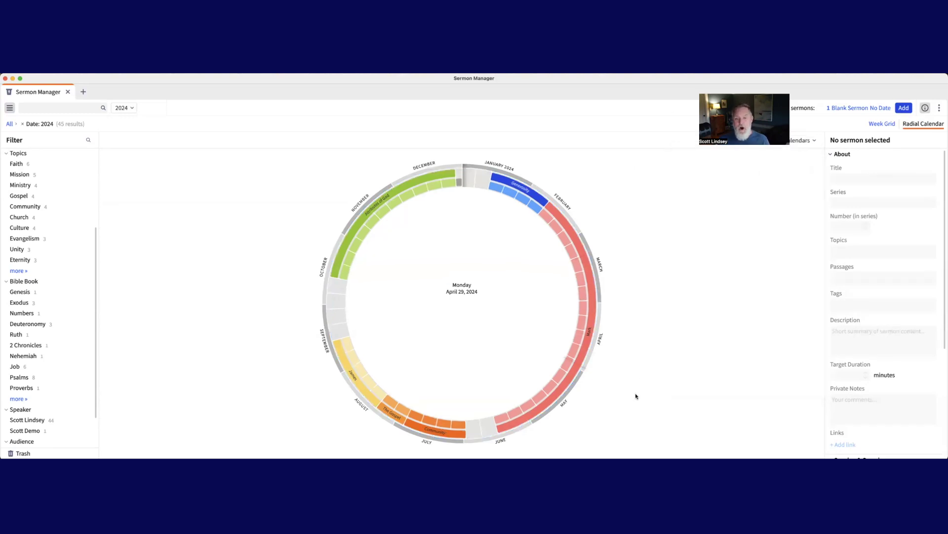
Step: Show the United States holidays on the radial calendar again, and return to the week grid
{"action": "left_click", "coordinate": [806, 142]}
{"action": "left_click", "coordinate": [712, 158]}
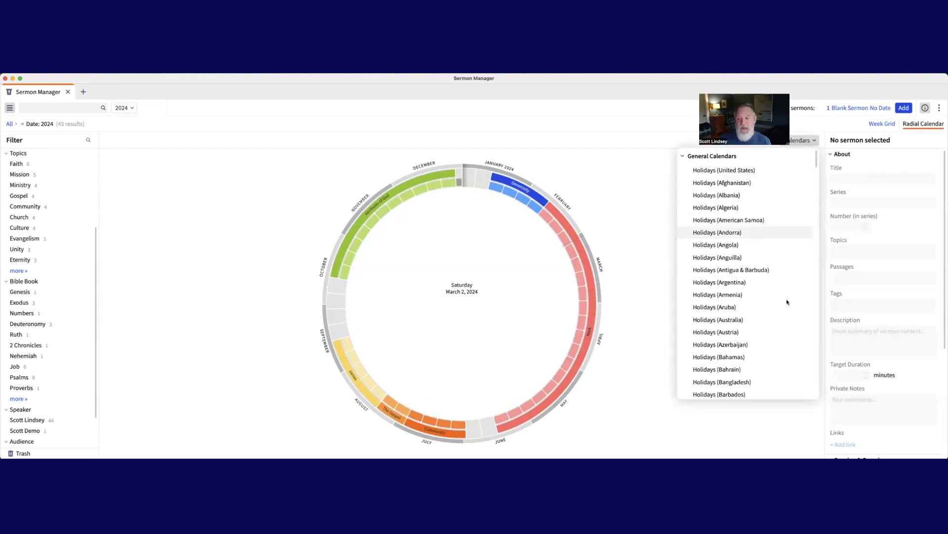
{"action": "scroll", "coordinate": [787, 302], "scroll_direction": "down", "scroll_amount": 5}
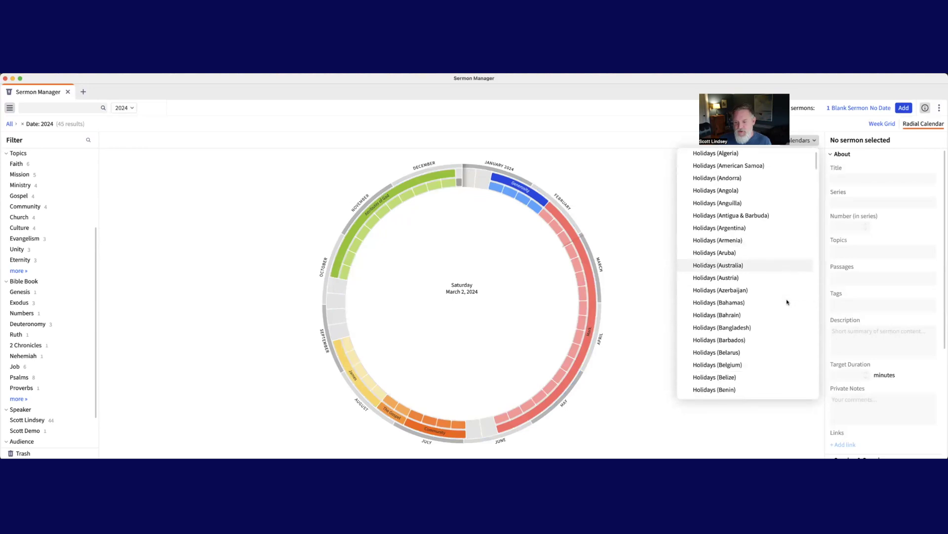
{"action": "scroll", "coordinate": [787, 302], "scroll_direction": "down", "scroll_amount": 2}
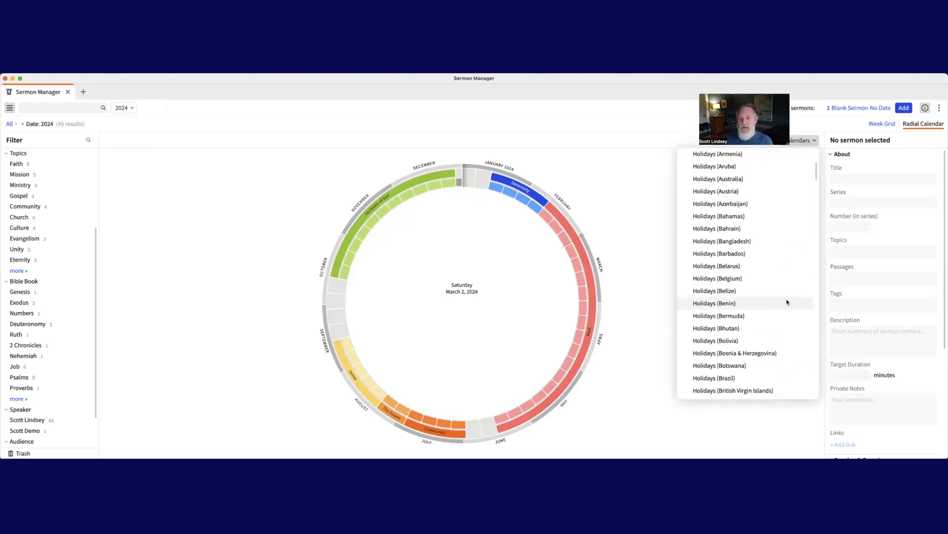
{"action": "scroll", "coordinate": [787, 302], "scroll_direction": "down", "scroll_amount": 4}
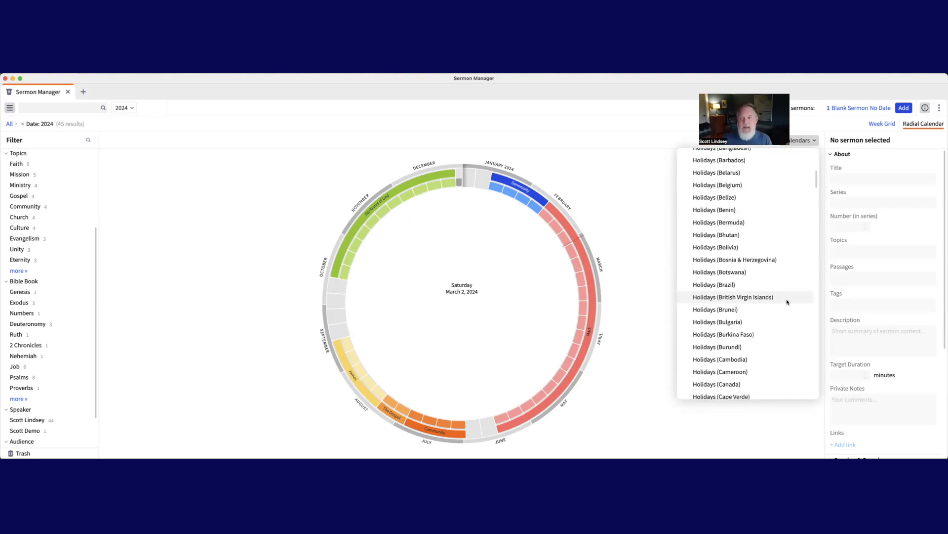
{"action": "scroll", "coordinate": [787, 301], "scroll_direction": "up", "scroll_amount": 8}
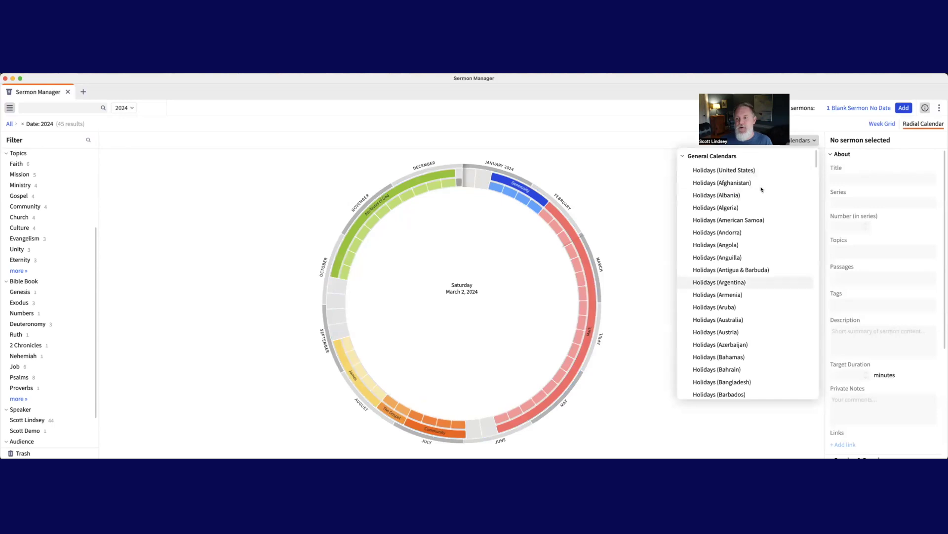
{"action": "left_click", "coordinate": [735, 171]}
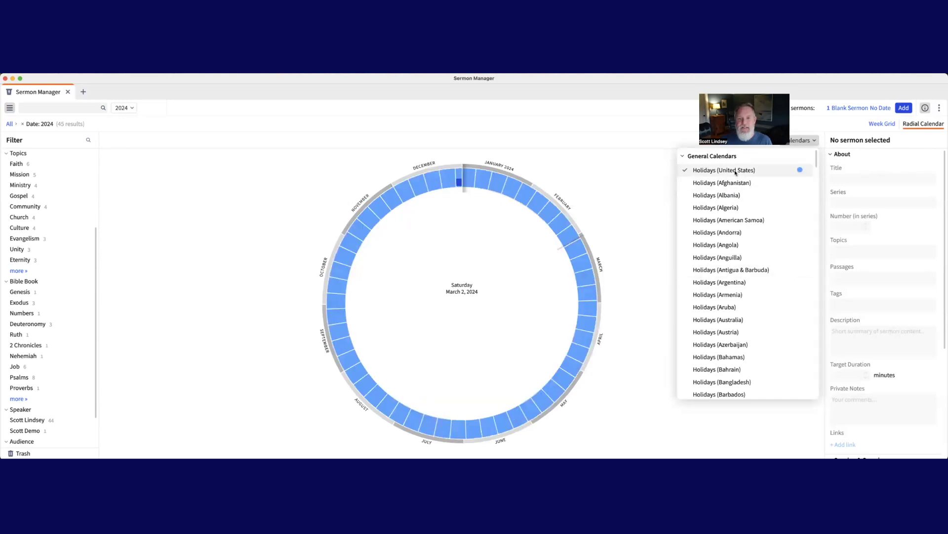
{"action": "left_click", "coordinate": [643, 394]}
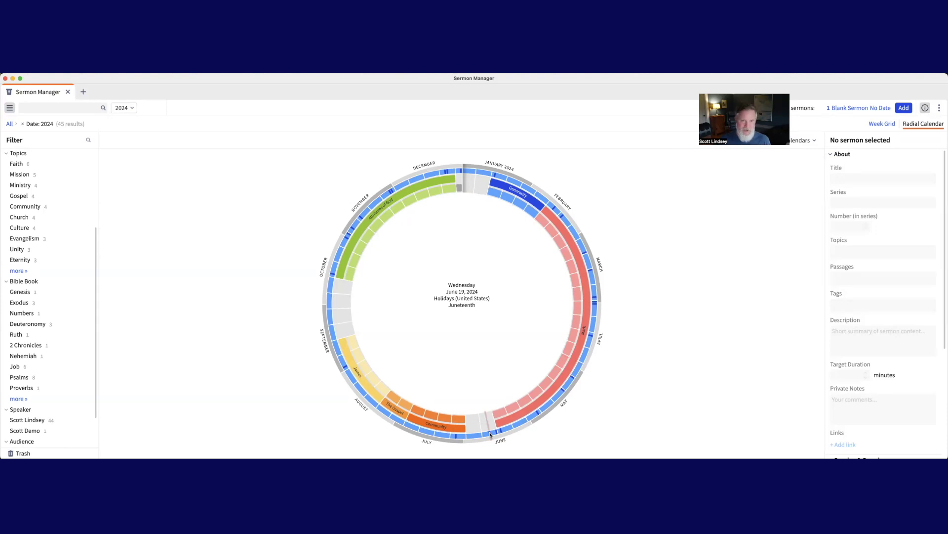
{"action": "left_click", "coordinate": [882, 124]}
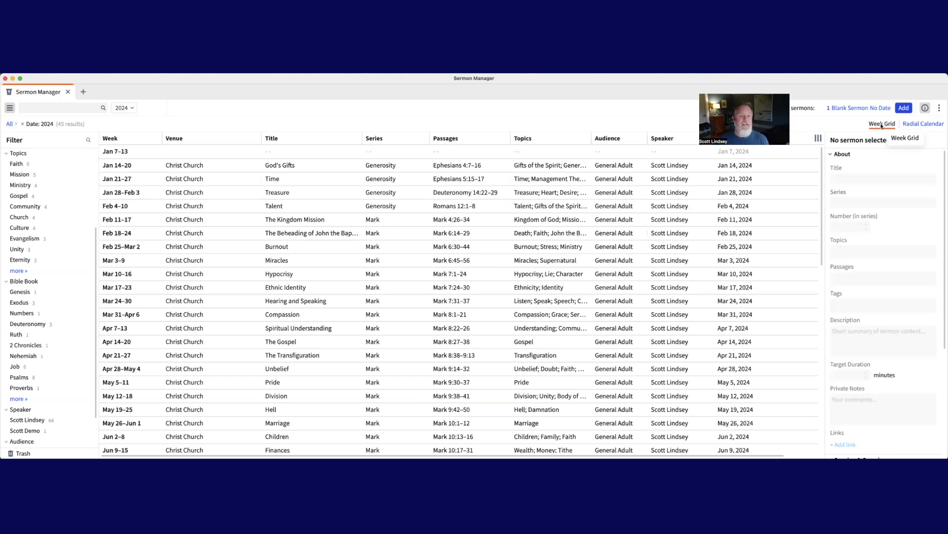